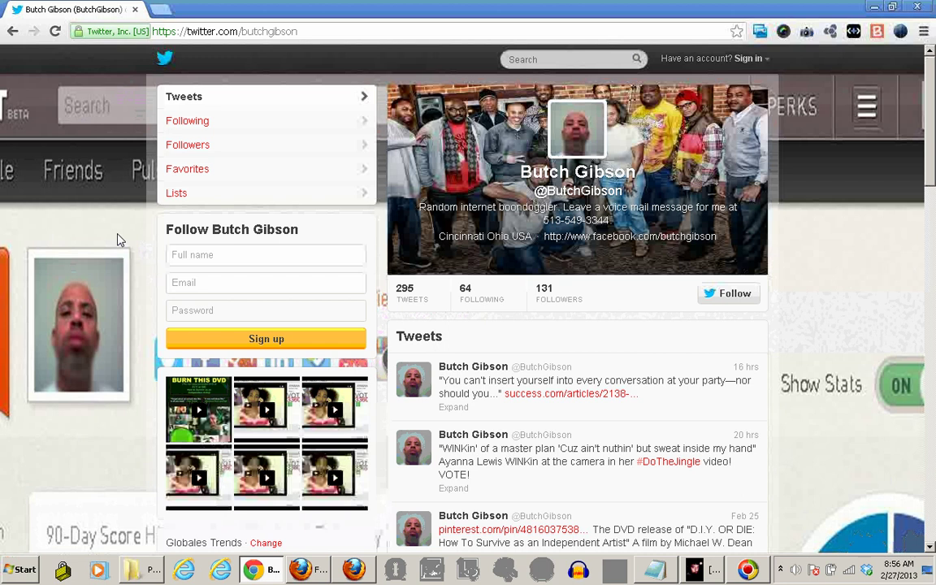
Step: Look through the Twitter profile's tweets and examine how the custom background image shows around the content columns
{"action": "scroll", "coordinate": [118, 240], "scroll_direction": "down", "scroll_amount": 3}
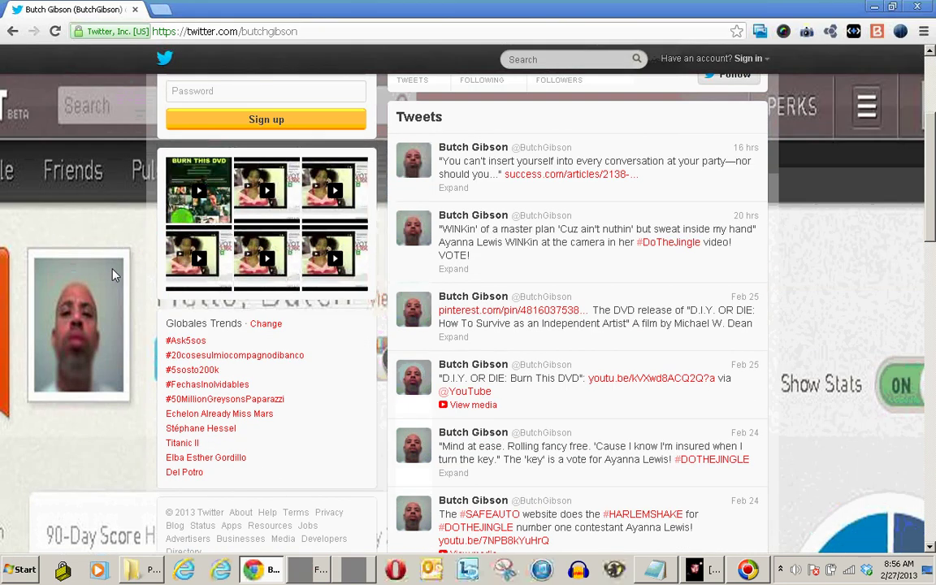
{"action": "scroll", "coordinate": [114, 275], "scroll_direction": "down", "scroll_amount": 1}
{"action": "scroll", "coordinate": [114, 275], "scroll_direction": "down", "scroll_amount": 6}
{"action": "scroll", "coordinate": [77, 226], "scroll_direction": "up", "scroll_amount": 5}
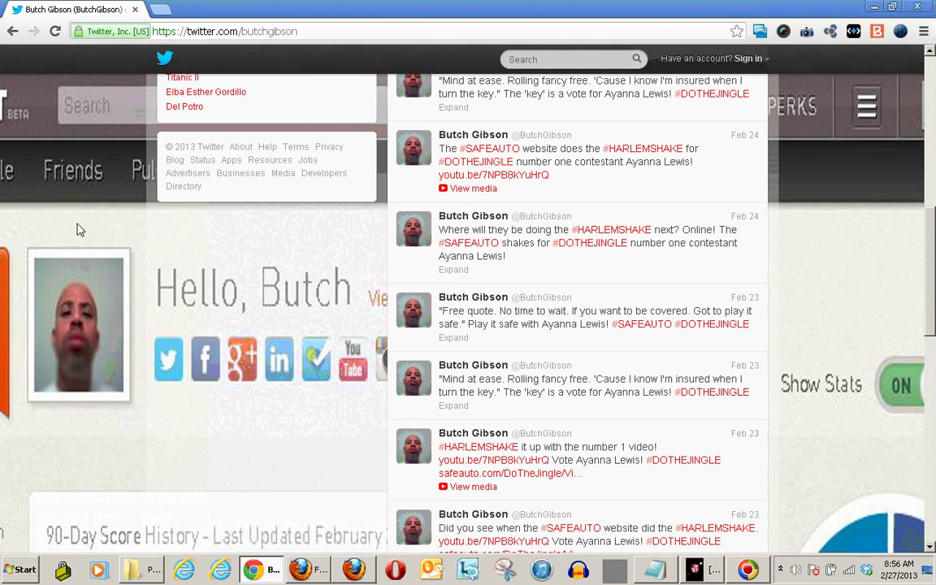
{"action": "scroll", "coordinate": [30, 202], "scroll_direction": "up", "scroll_amount": 2}
{"action": "scroll", "coordinate": [31, 202], "scroll_direction": "up", "scroll_amount": 3}
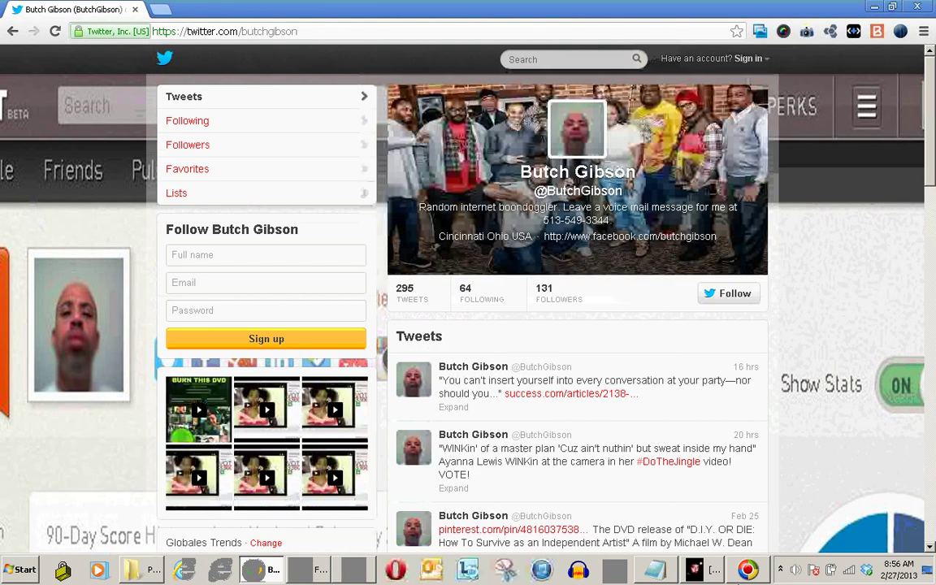
Step: Check the screen resolution in the desktop's display settings without changing it, and return to the Twitter profile in Chrome
{"action": "key", "text": "super+d"}
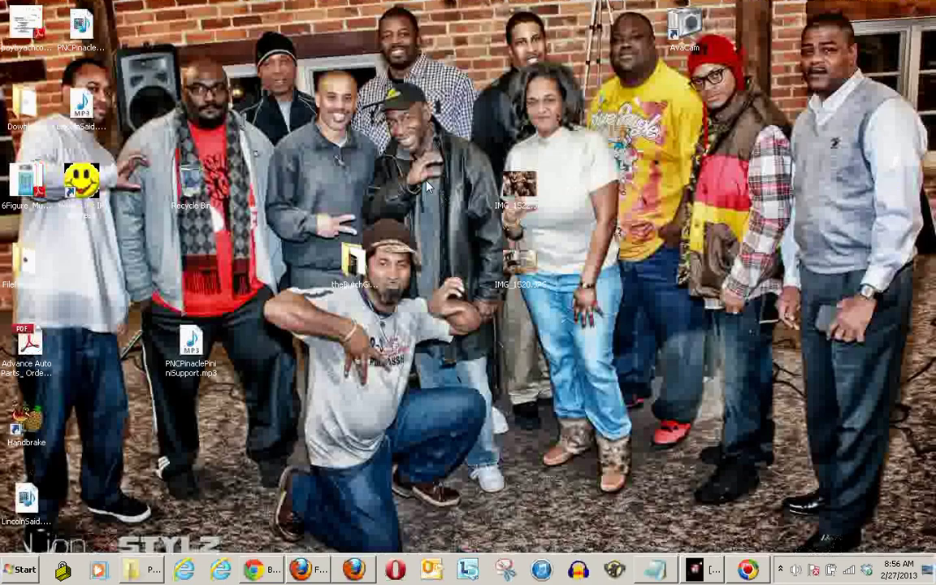
{"action": "right_click", "coordinate": [427, 182]}
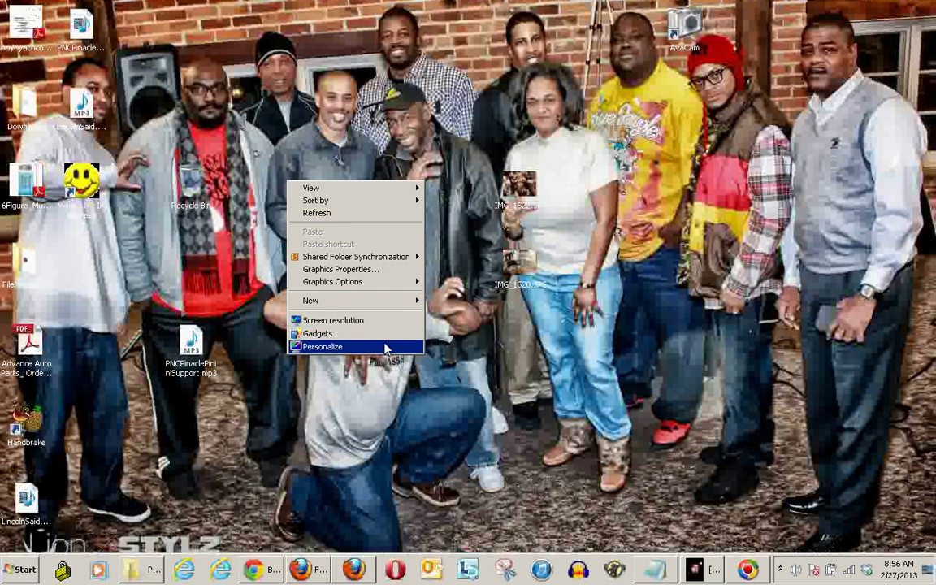
{"action": "left_click", "coordinate": [386, 322]}
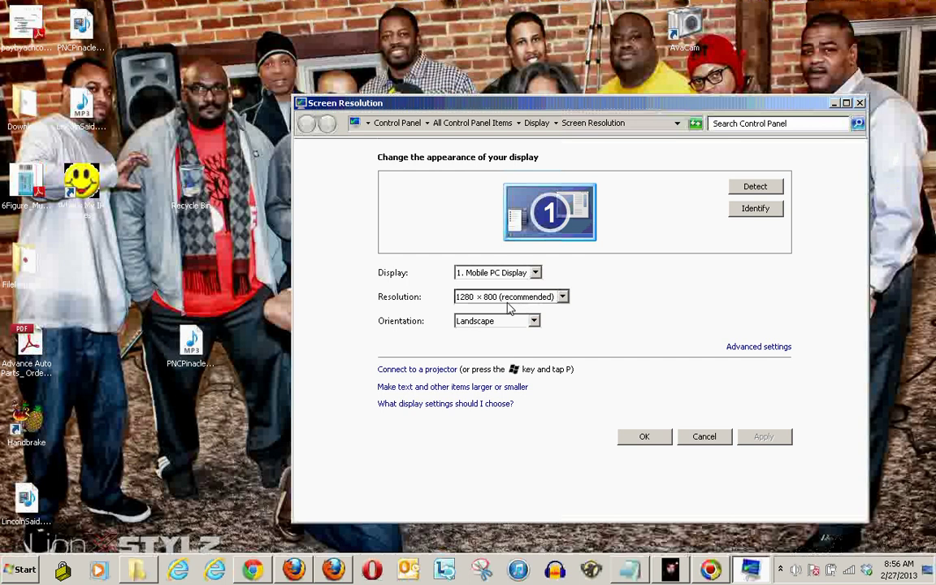
{"action": "left_click", "coordinate": [705, 437]}
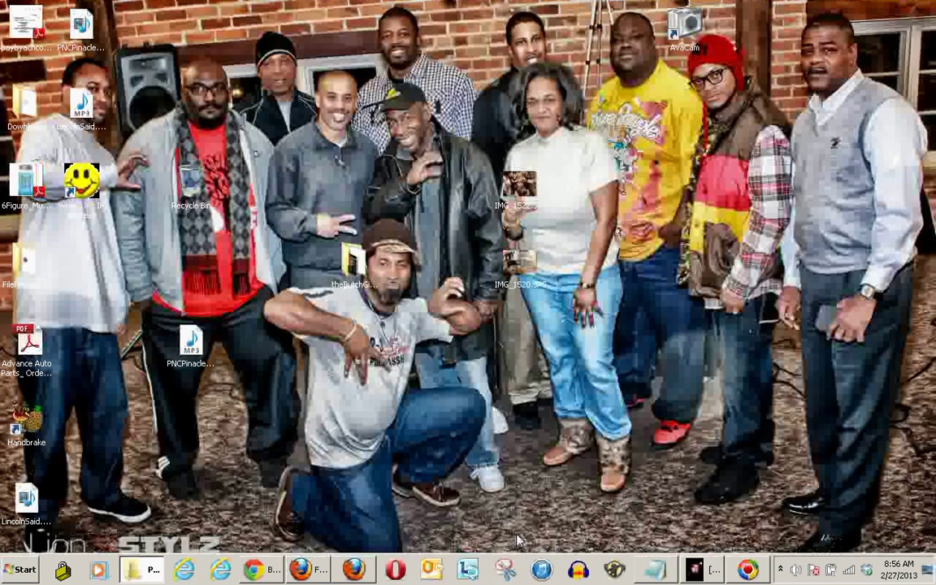
{"action": "left_click", "coordinate": [258, 570]}
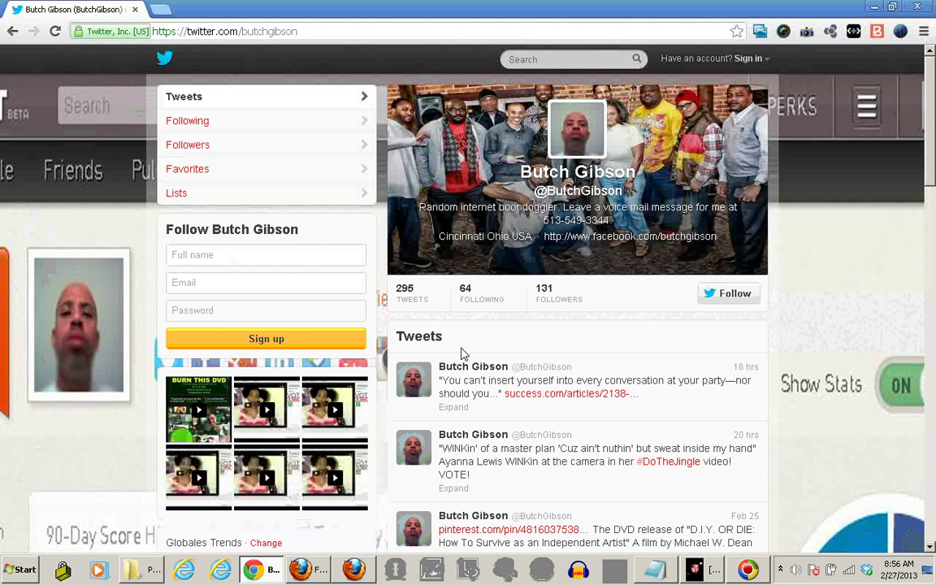
Step: Leave the Twitter profile and open the bookmarked Smashing Magazine article on effective Twitter backgrounds
{"action": "mouse_move", "coordinate": [933, 147]}
{"action": "left_mouse_down"}
{"action": "mouse_move", "coordinate": [931, 243]}
{"action": "mouse_move", "coordinate": [929, 154]}
{"action": "left_mouse_up"}
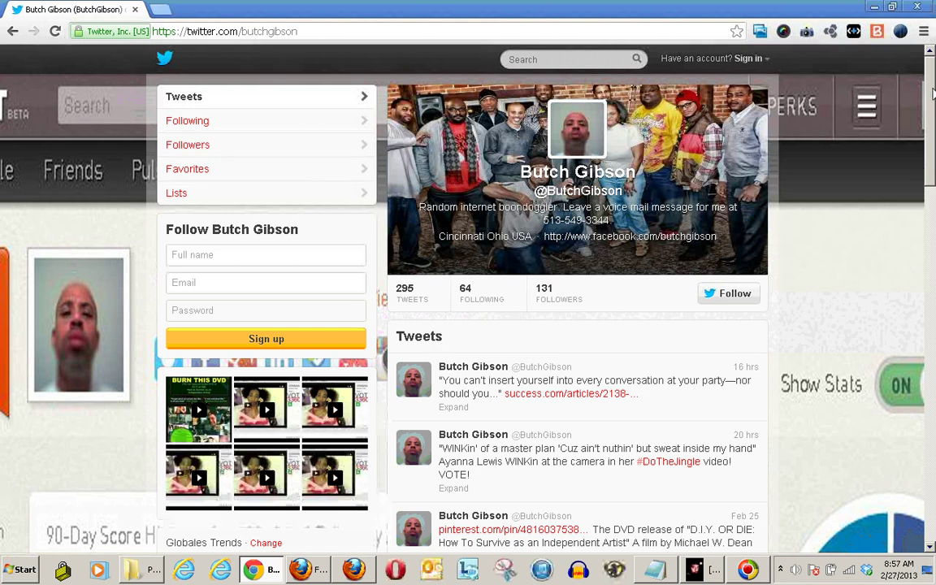
{"action": "left_click", "coordinate": [13, 31]}
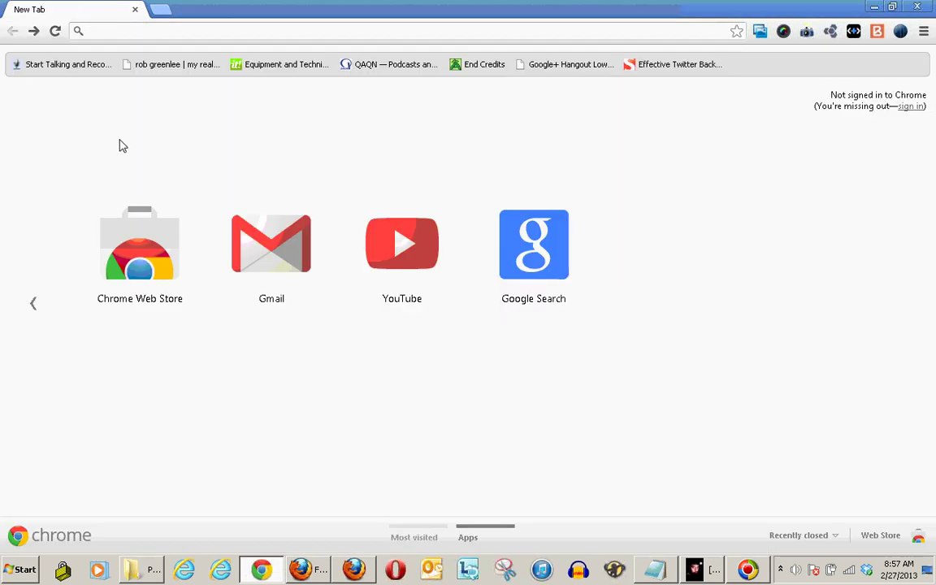
{"action": "left_click", "coordinate": [673, 65]}
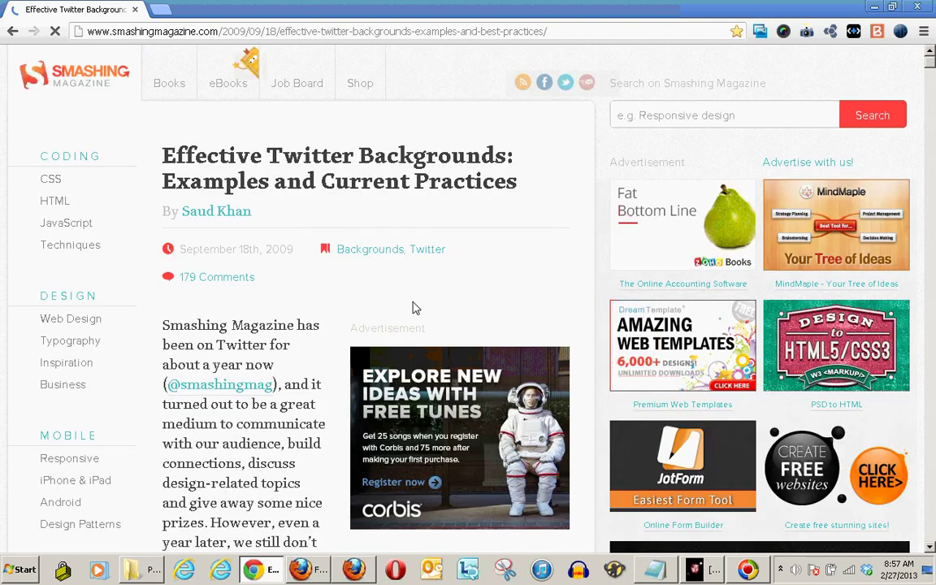
Step: Find the article's Twitter Profile Page section and examine its layout diagrams for 1280 and 1024 pixel widths
{"action": "scroll", "coordinate": [413, 307], "scroll_direction": "down", "scroll_amount": 3}
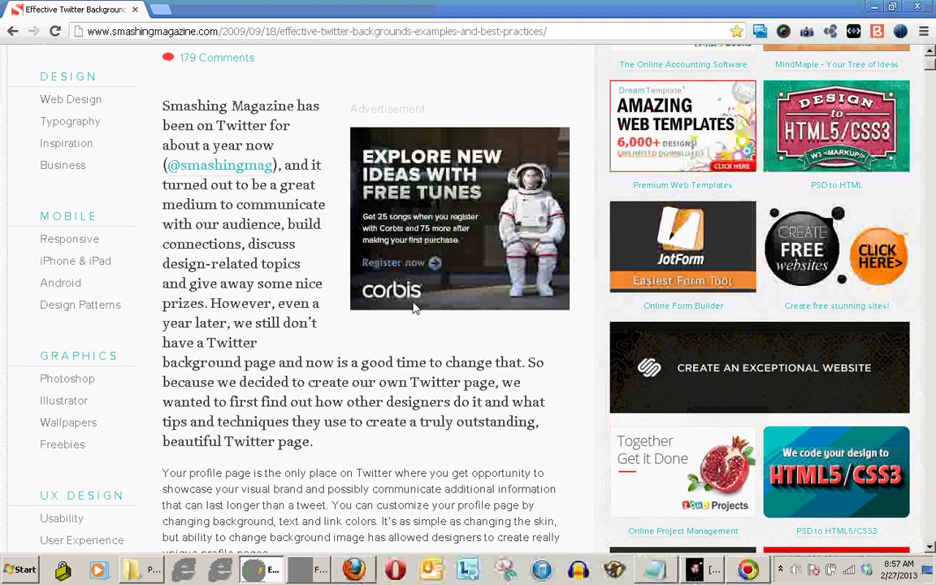
{"action": "scroll", "coordinate": [413, 308], "scroll_direction": "down", "scroll_amount": 8}
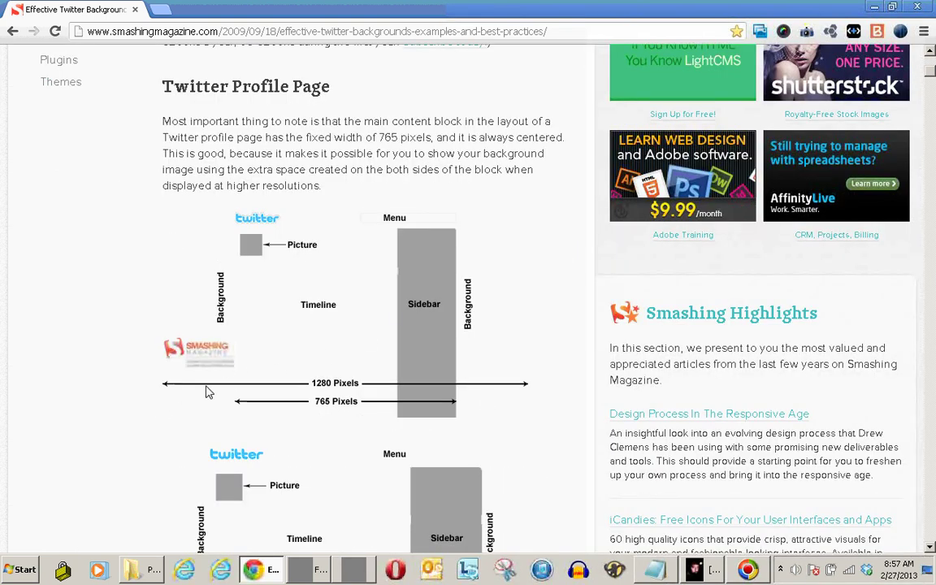
{"action": "scroll", "coordinate": [219, 343], "scroll_direction": "down", "scroll_amount": 2}
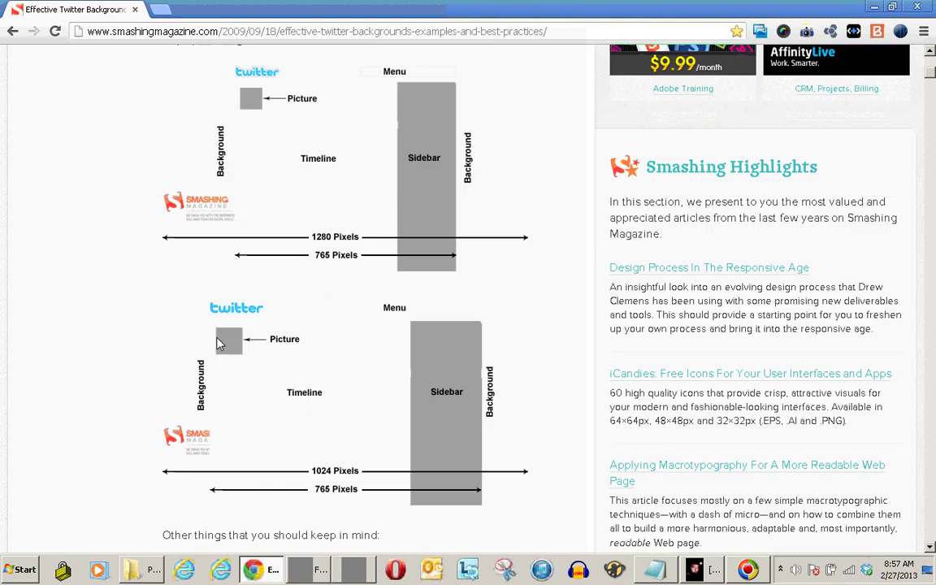
{"action": "scroll", "coordinate": [268, 234], "scroll_direction": "up", "scroll_amount": 2}
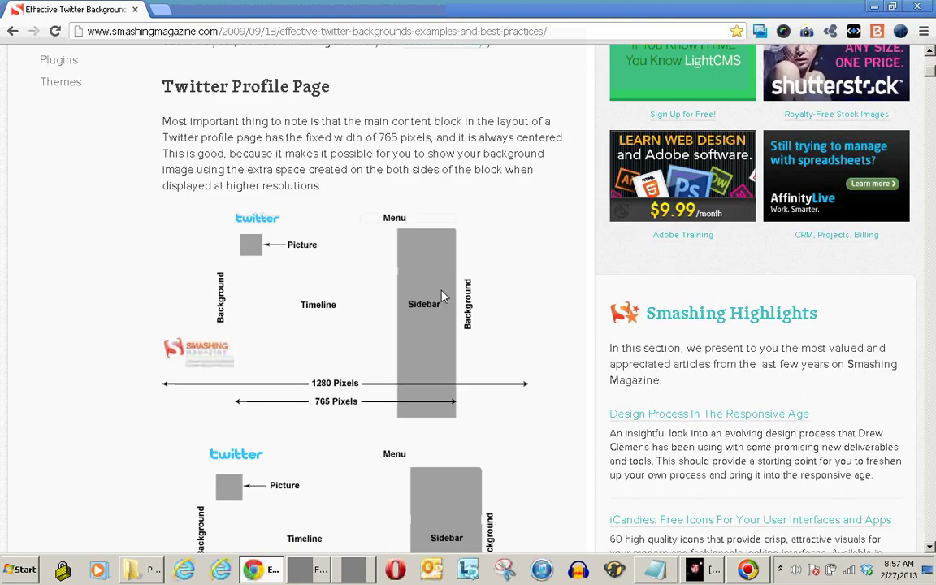
{"action": "scroll", "coordinate": [443, 288], "scroll_direction": "down", "scroll_amount": 1}
{"action": "scroll", "coordinate": [435, 268], "scroll_direction": "down", "scroll_amount": 1}
{"action": "scroll", "coordinate": [428, 252], "scroll_direction": "up", "scroll_amount": 3}
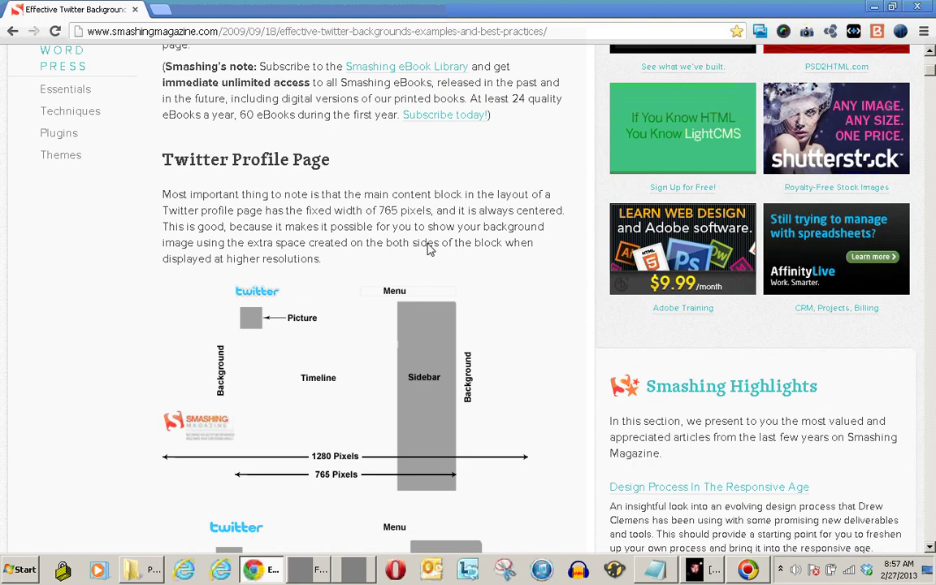
Step: Review the article from its introduction past the layout diagrams to the Tips & Techniques section and first sample backgrounds
{"action": "scroll", "coordinate": [364, 208], "scroll_direction": "up", "scroll_amount": 6}
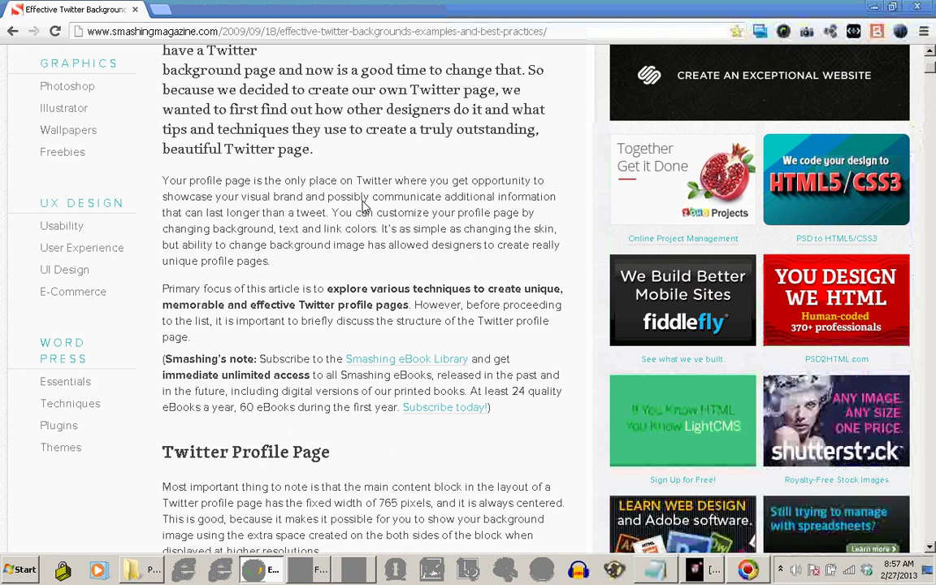
{"action": "scroll", "coordinate": [364, 208], "scroll_direction": "down", "scroll_amount": 1}
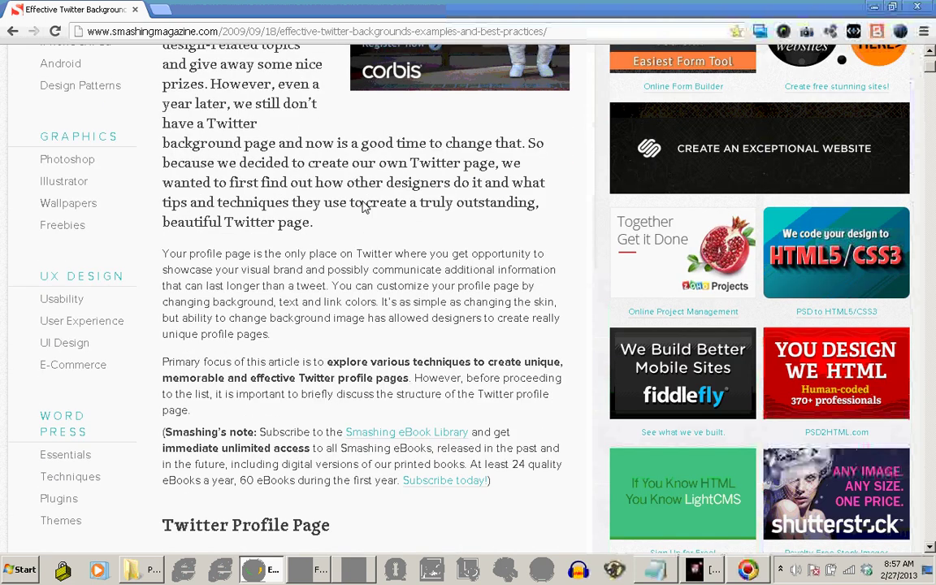
{"action": "scroll", "coordinate": [364, 208], "scroll_direction": "down", "scroll_amount": 6}
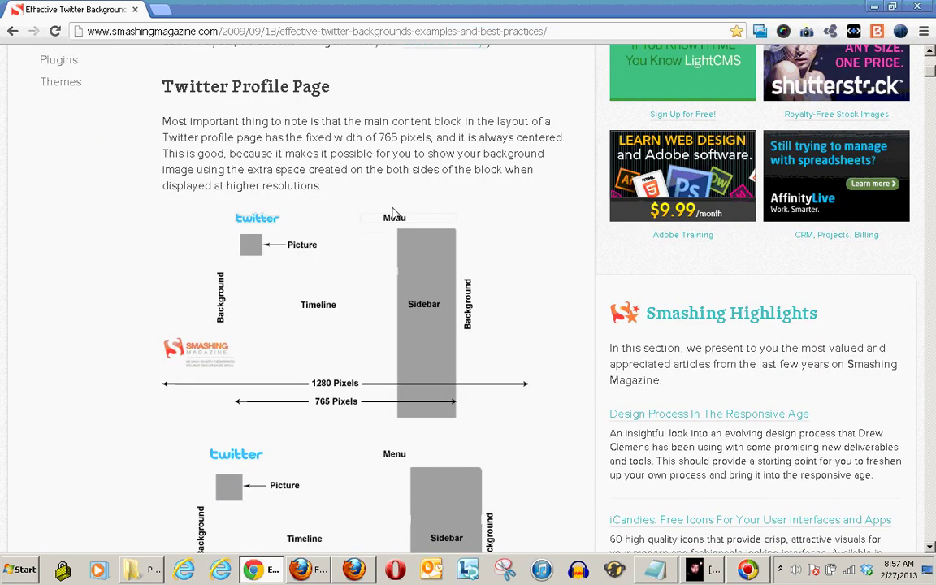
{"action": "scroll", "coordinate": [393, 212], "scroll_direction": "down", "scroll_amount": 2}
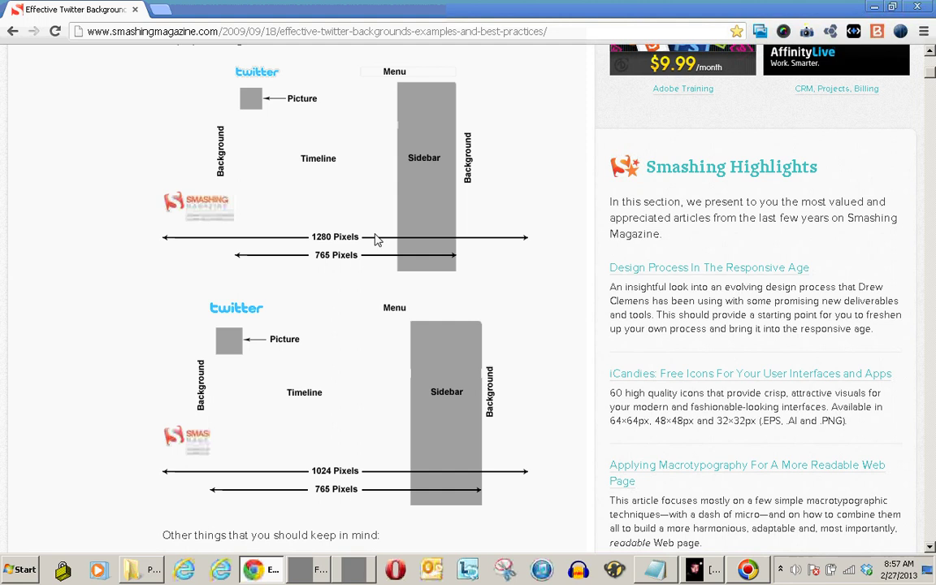
{"action": "scroll", "coordinate": [369, 235], "scroll_direction": "down", "scroll_amount": 10}
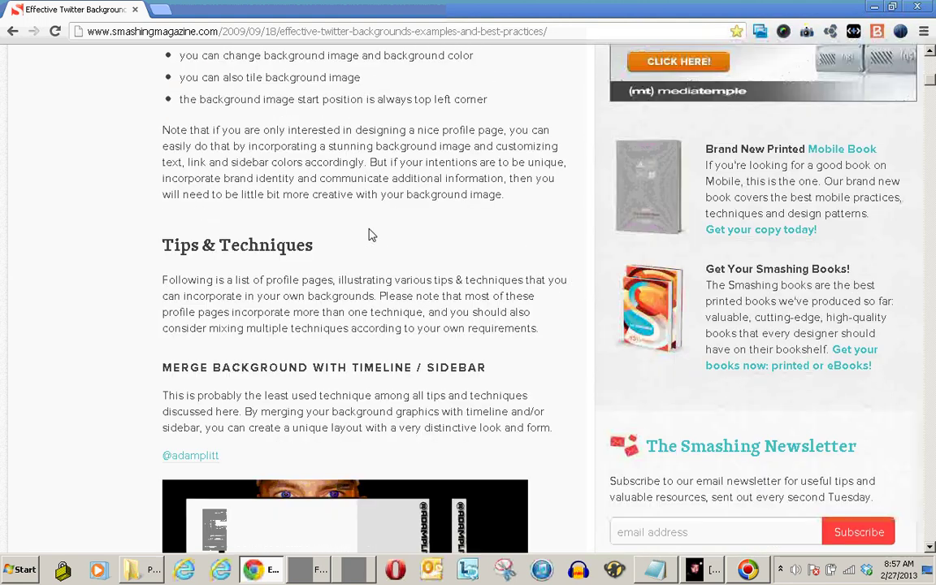
{"action": "scroll", "coordinate": [369, 235], "scroll_direction": "down", "scroll_amount": 8}
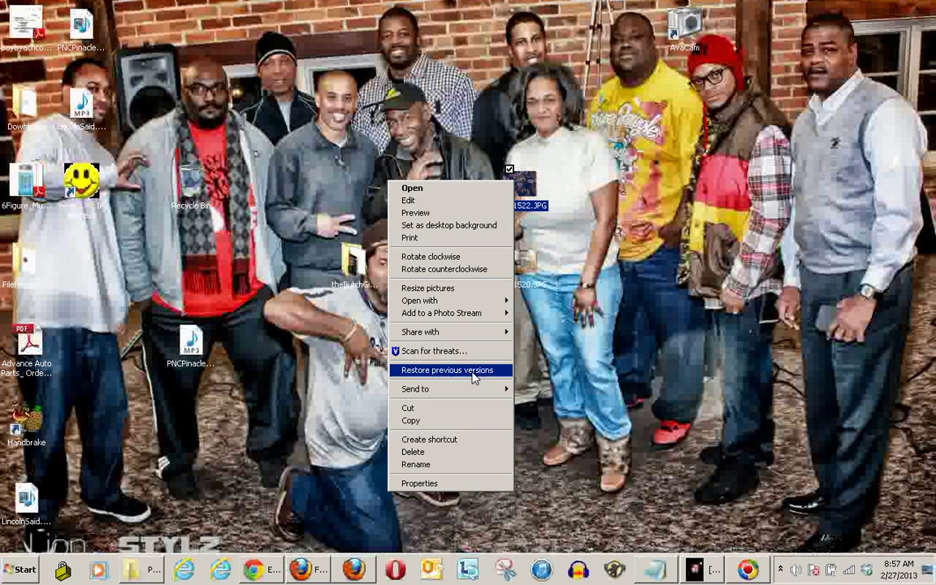
{"action": "left_click", "coordinate": [271, 177]}
{"action": "right_click", "coordinate": [300, 199]}
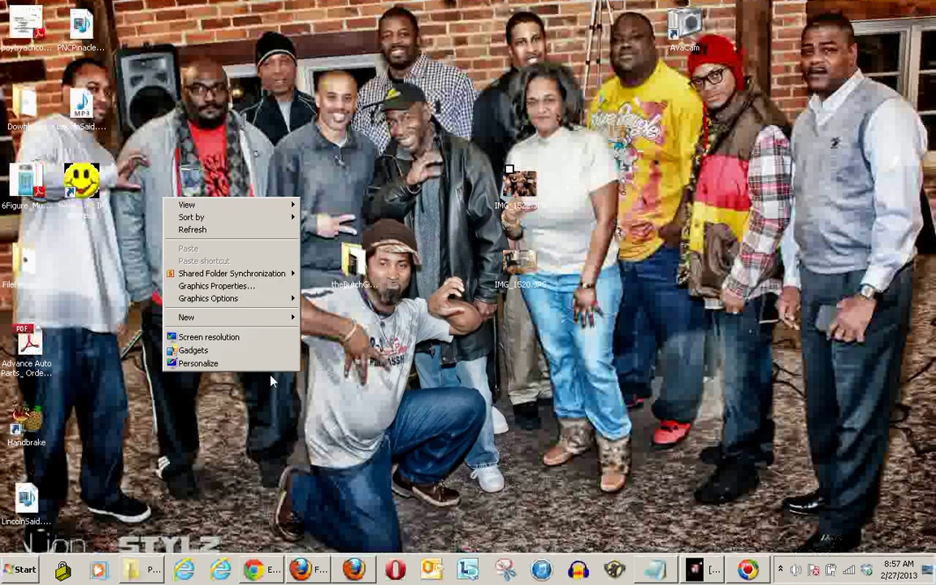
{"action": "left_click", "coordinate": [200, 363]}
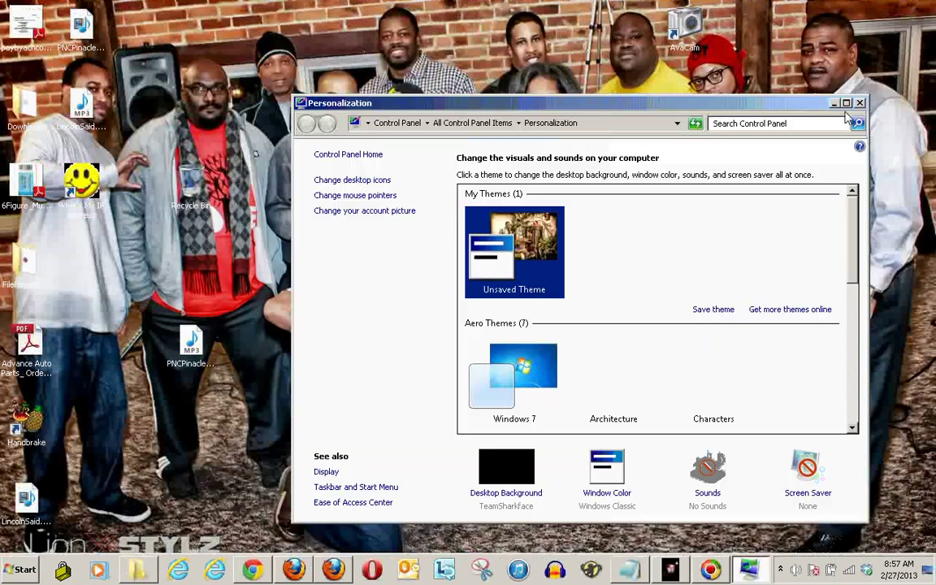
{"action": "left_click", "coordinate": [834, 103]}
Step: Check the desktop's screen resolution settings again, close them and switch back to the Twitter backgrounds article in Chrome
{"action": "right_click", "coordinate": [184, 139]}
{"action": "left_click", "coordinate": [227, 282]}
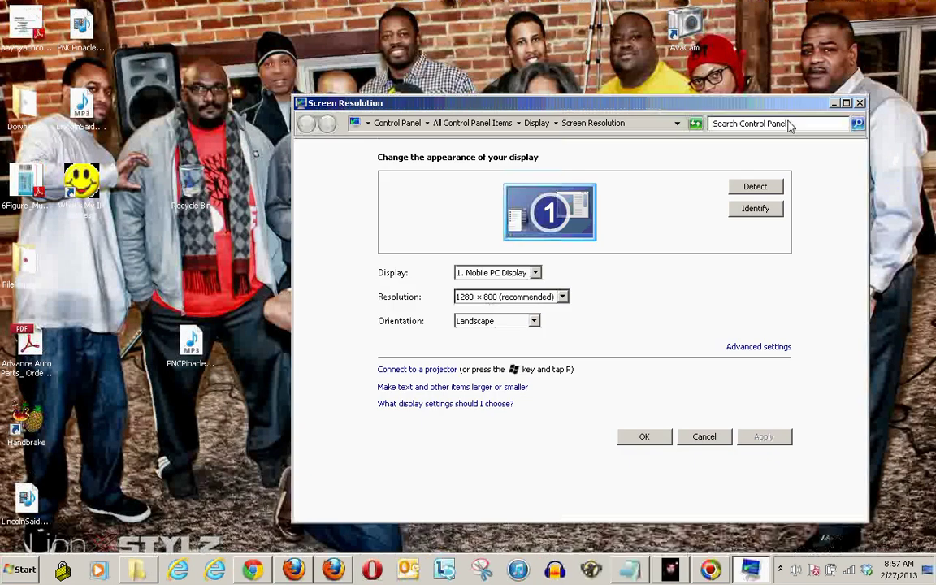
{"action": "left_click", "coordinate": [778, 99]}
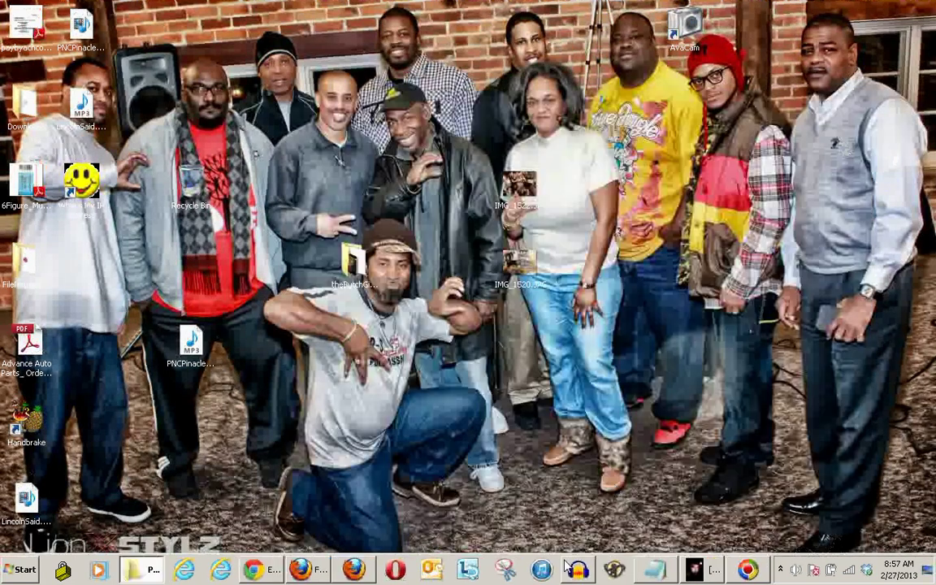
{"action": "left_click", "coordinate": [273, 574]}
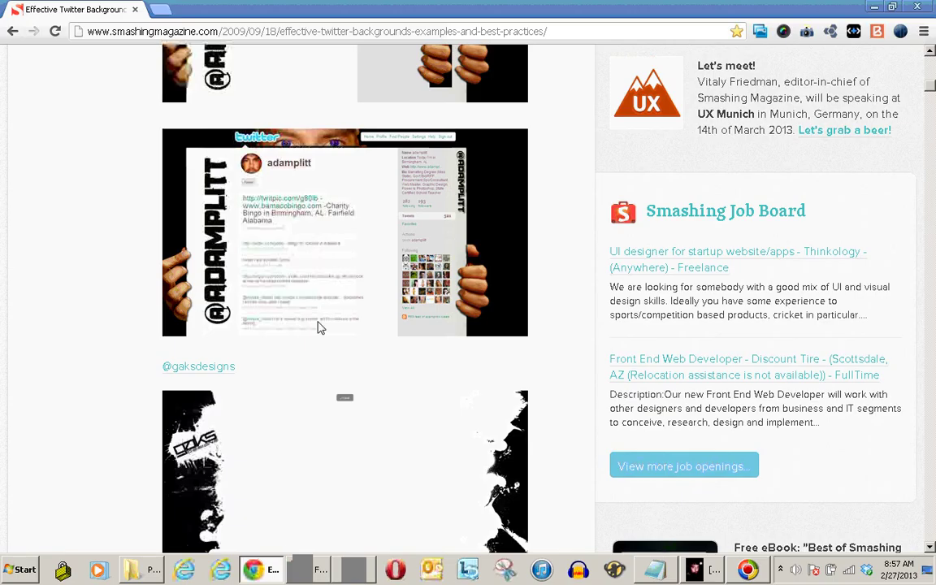
Step: Go back through the article's introduction and compare the profile layout diagrams with the display's resolution
{"action": "scroll", "coordinate": [441, 217], "scroll_direction": "up", "scroll_amount": 3}
{"action": "scroll", "coordinate": [441, 217], "scroll_direction": "up", "scroll_amount": 5}
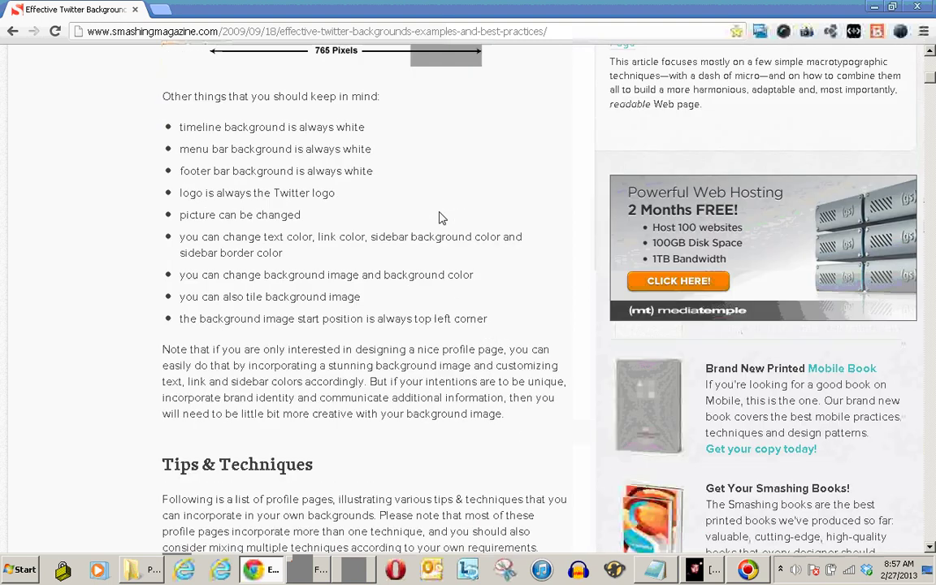
{"action": "scroll", "coordinate": [421, 239], "scroll_direction": "up", "scroll_amount": 8}
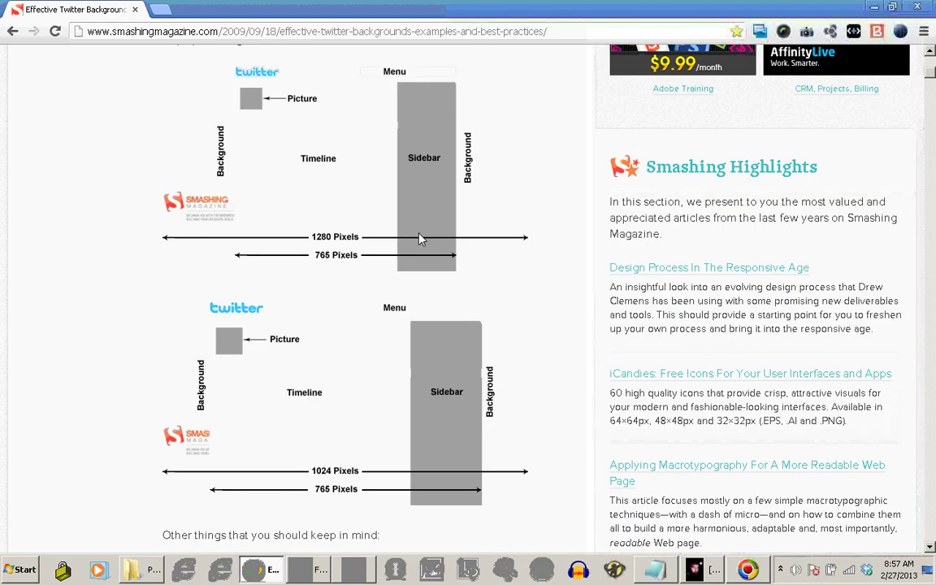
{"action": "scroll", "coordinate": [421, 239], "scroll_direction": "up", "scroll_amount": 1}
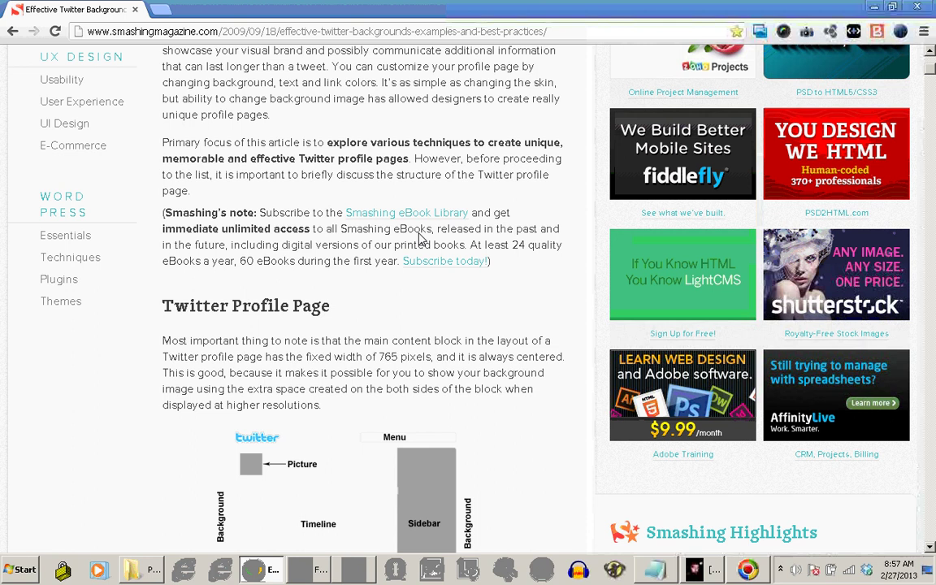
{"action": "scroll", "coordinate": [421, 239], "scroll_direction": "up", "scroll_amount": 8}
{"action": "scroll", "coordinate": [286, 116], "scroll_direction": "down", "scroll_amount": 4}
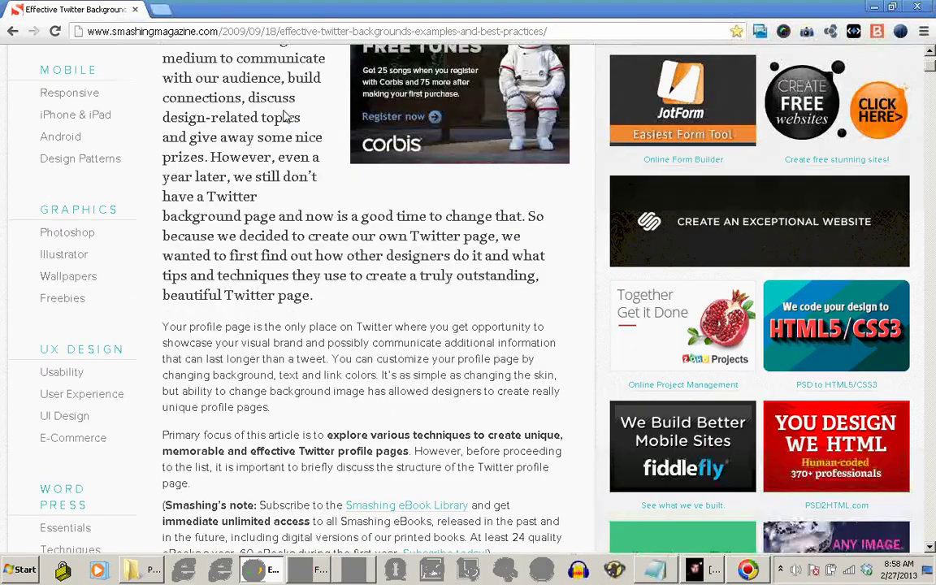
{"action": "scroll", "coordinate": [331, 191], "scroll_direction": "down", "scroll_amount": 8}
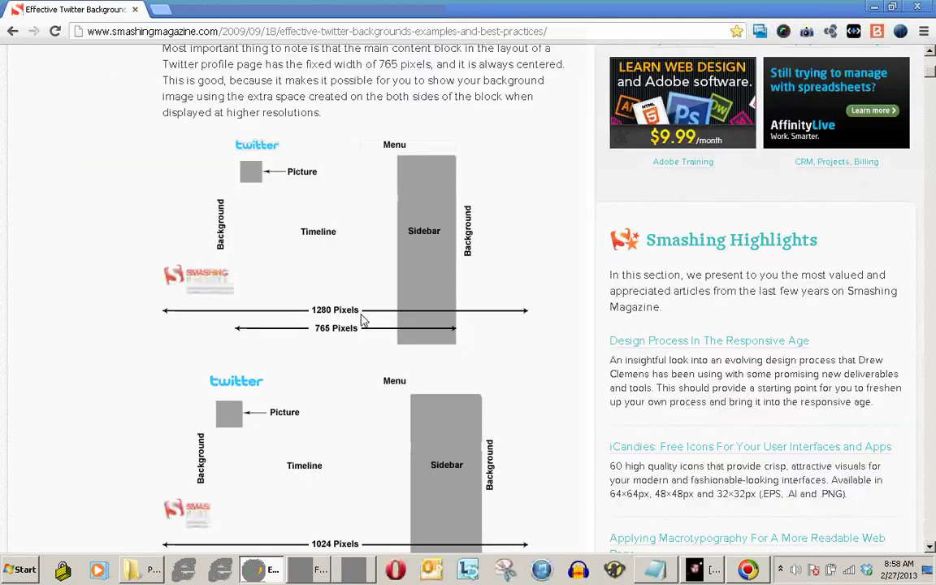
Step: Read the list of things to keep in mind and examine the sample Twitter backgrounds under Tips & Techniques
{"action": "scroll", "coordinate": [355, 317], "scroll_direction": "down", "scroll_amount": 4}
{"action": "scroll", "coordinate": [354, 317], "scroll_direction": "down", "scroll_amount": 4}
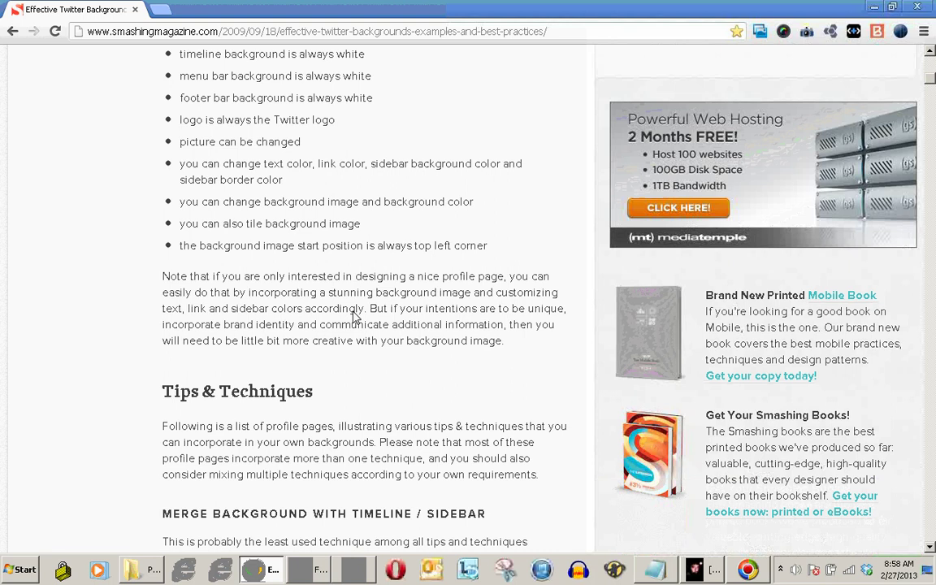
{"action": "scroll", "coordinate": [355, 317], "scroll_direction": "down", "scroll_amount": 12}
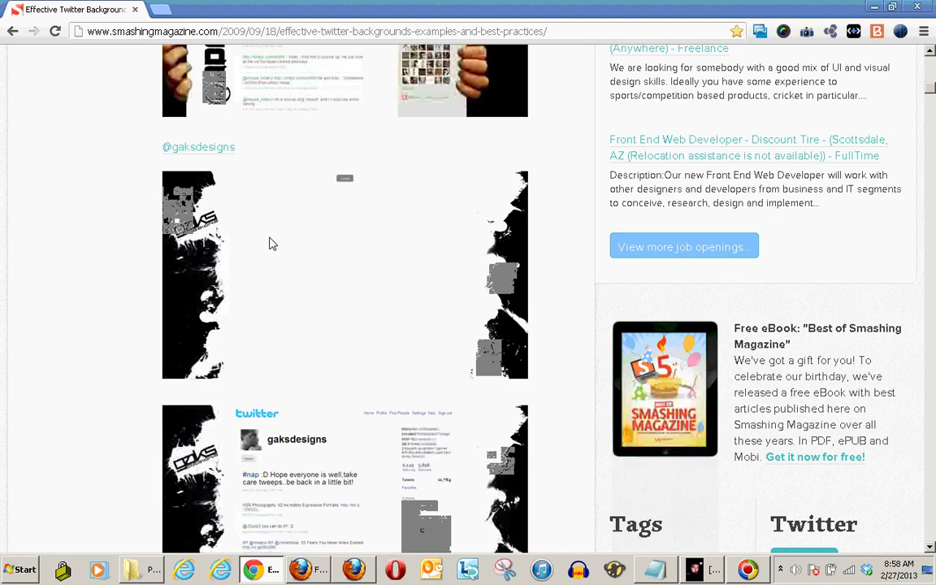
{"action": "scroll", "coordinate": [272, 244], "scroll_direction": "down", "scroll_amount": 15}
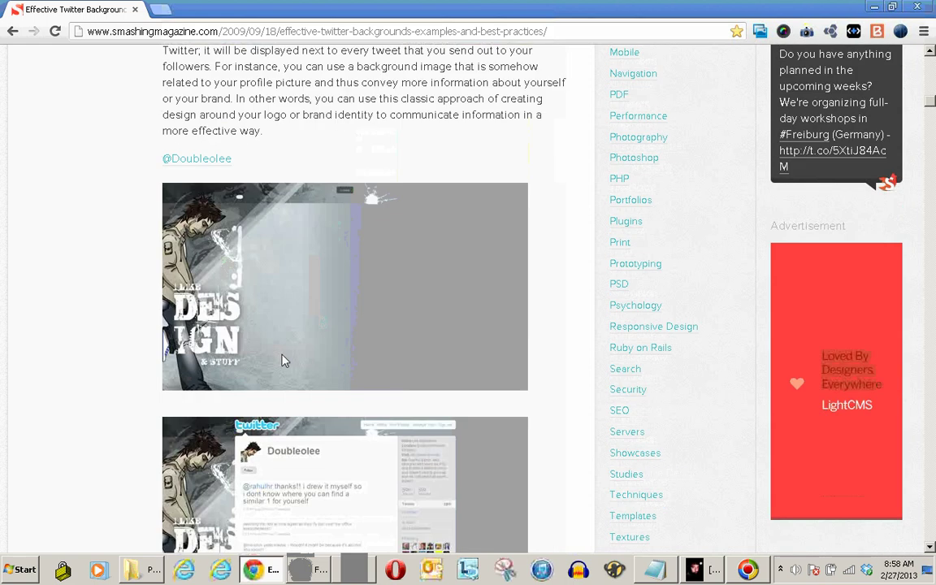
Step: Examine the article's sample Twitter backgrounds for mailchimp, the page peel effect, personalized sidebars and the Show Yourself technique
{"action": "scroll", "coordinate": [260, 325], "scroll_direction": "down", "scroll_amount": 6}
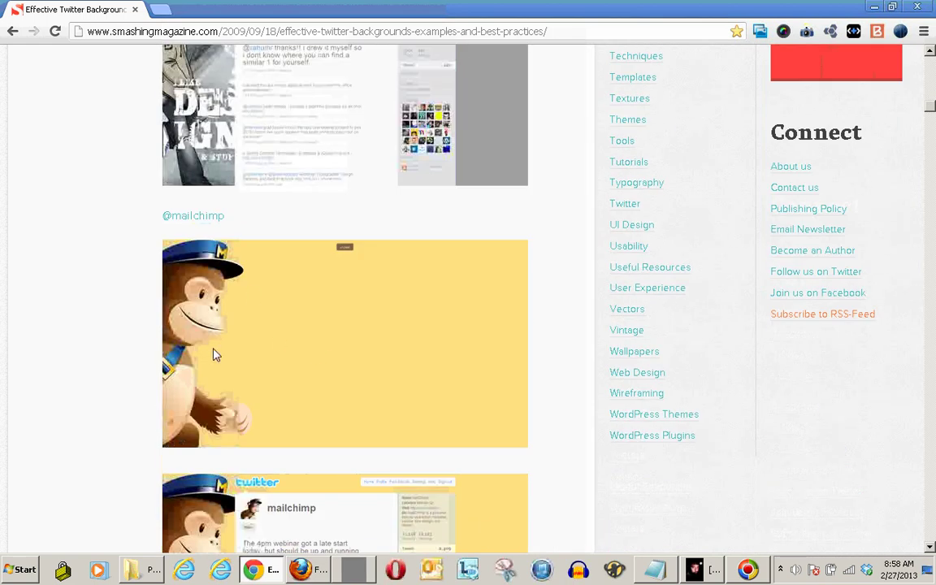
{"action": "scroll", "coordinate": [193, 287], "scroll_direction": "down", "scroll_amount": 2}
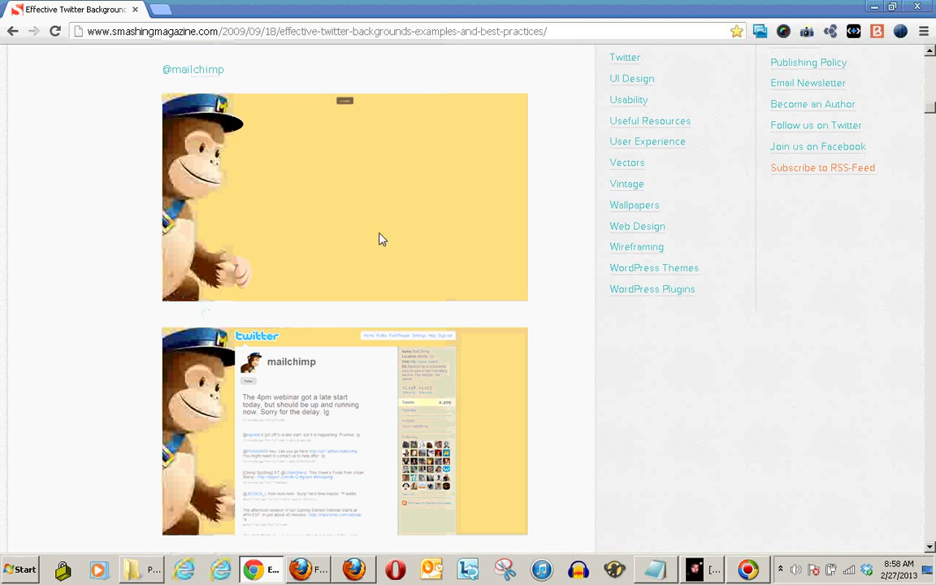
{"action": "scroll", "coordinate": [361, 282], "scroll_direction": "down", "scroll_amount": 2}
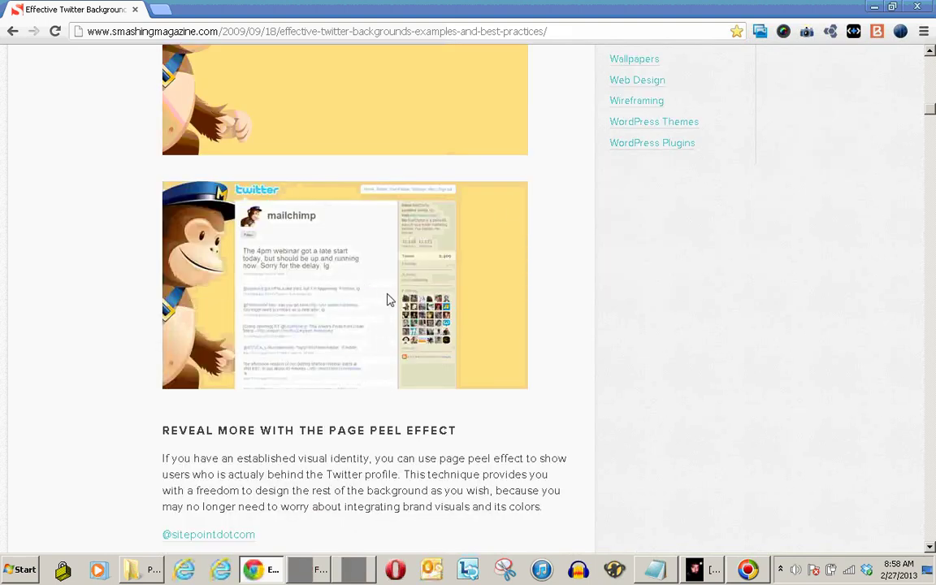
{"action": "scroll", "coordinate": [388, 304], "scroll_direction": "down", "scroll_amount": 1}
{"action": "scroll", "coordinate": [387, 303], "scroll_direction": "down", "scroll_amount": 14}
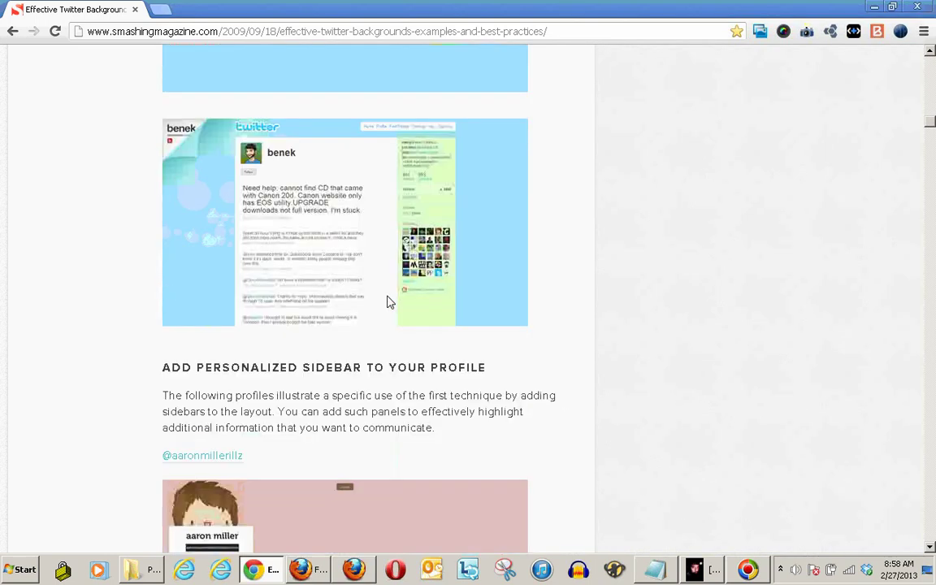
{"action": "scroll", "coordinate": [388, 303], "scroll_direction": "down", "scroll_amount": 9}
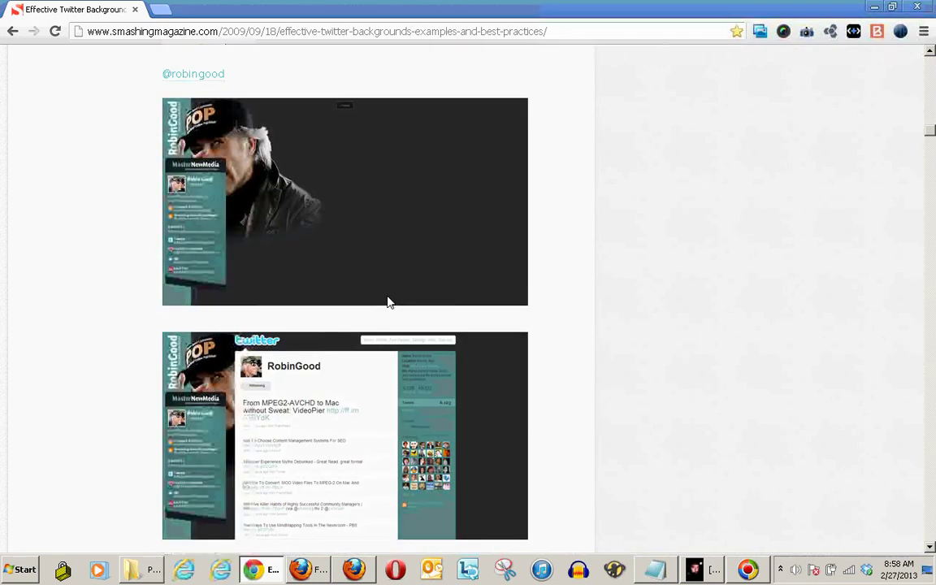
{"action": "scroll", "coordinate": [388, 302], "scroll_direction": "down", "scroll_amount": 1}
{"action": "scroll", "coordinate": [388, 302], "scroll_direction": "up", "scroll_amount": 1}
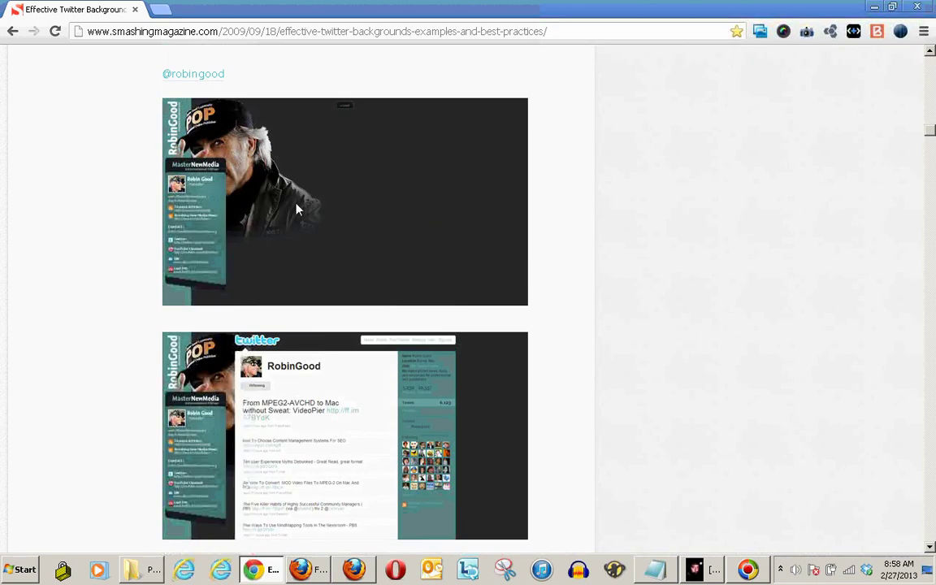
{"action": "scroll", "coordinate": [466, 261], "scroll_direction": "down", "scroll_amount": 2}
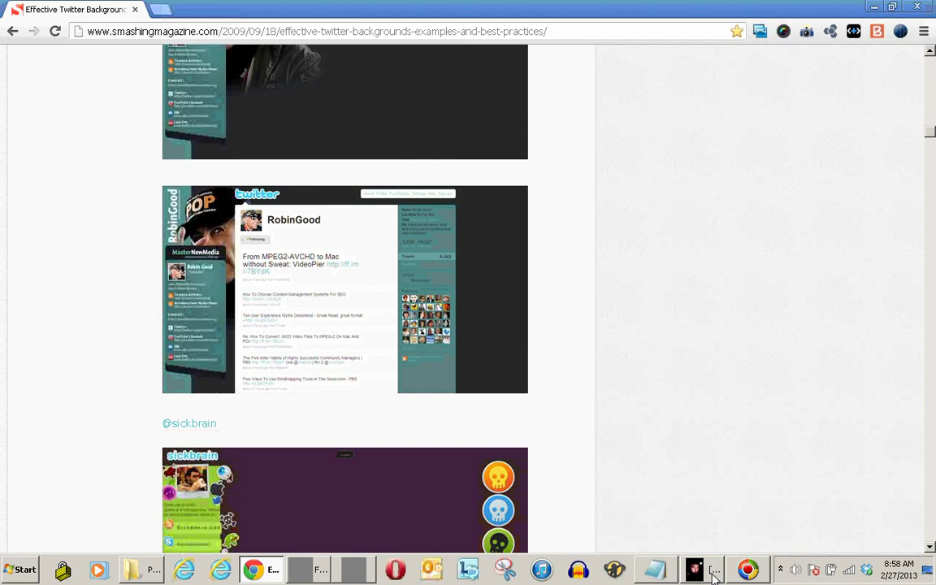
{"action": "scroll", "coordinate": [654, 408], "scroll_direction": "down", "scroll_amount": 8}
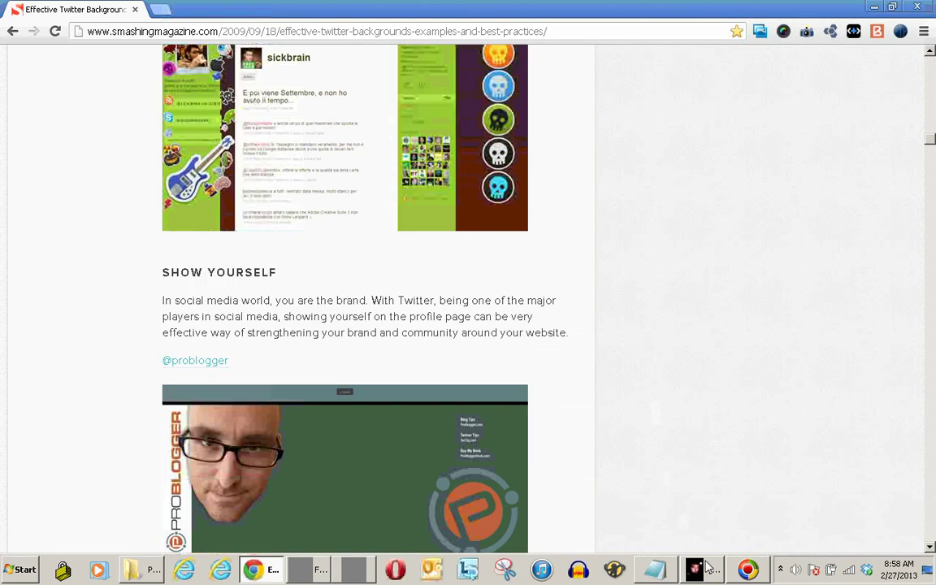
Step: Switch to GIMP and create a new blank image 1900 pixels wide and 1200 pixels high
{"action": "left_click", "coordinate": [710, 572]}
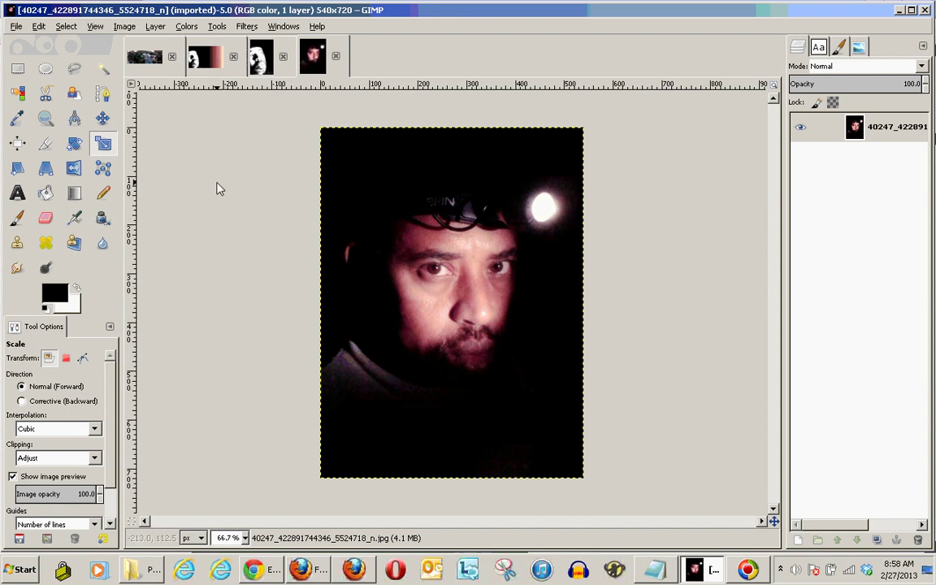
{"action": "left_click", "coordinate": [15, 27]}
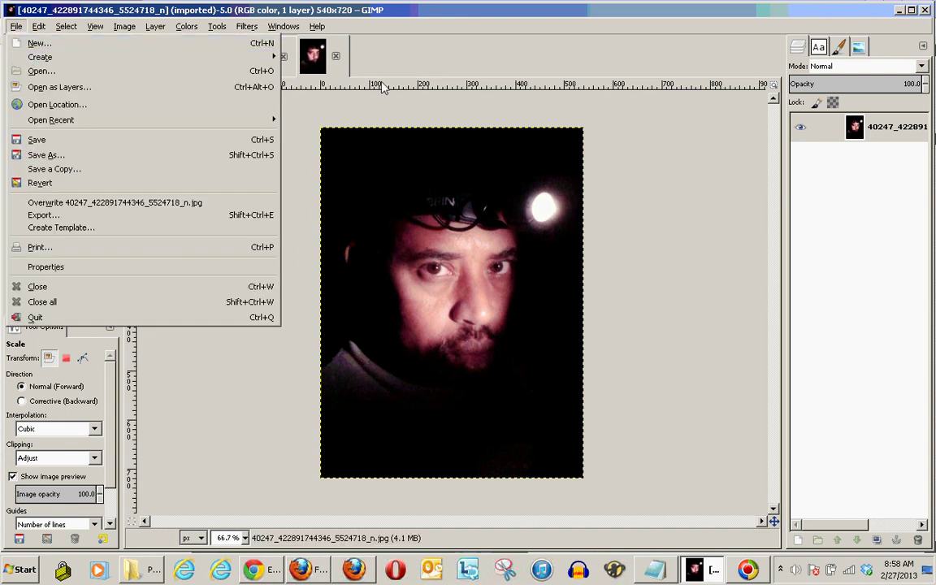
{"action": "left_click", "coordinate": [375, 46]}
{"action": "left_click", "coordinate": [258, 55]}
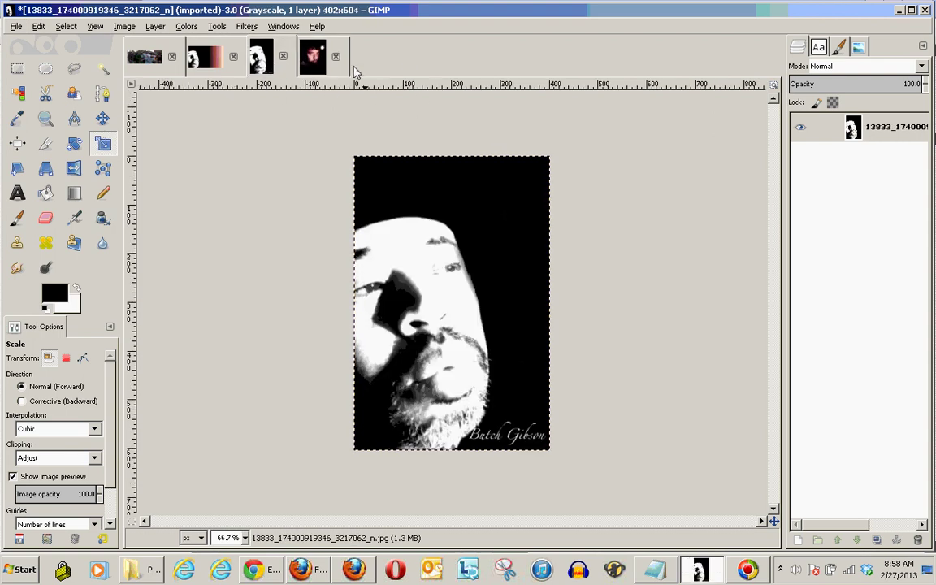
{"action": "left_click", "coordinate": [313, 56]}
{"action": "left_click", "coordinate": [15, 27]}
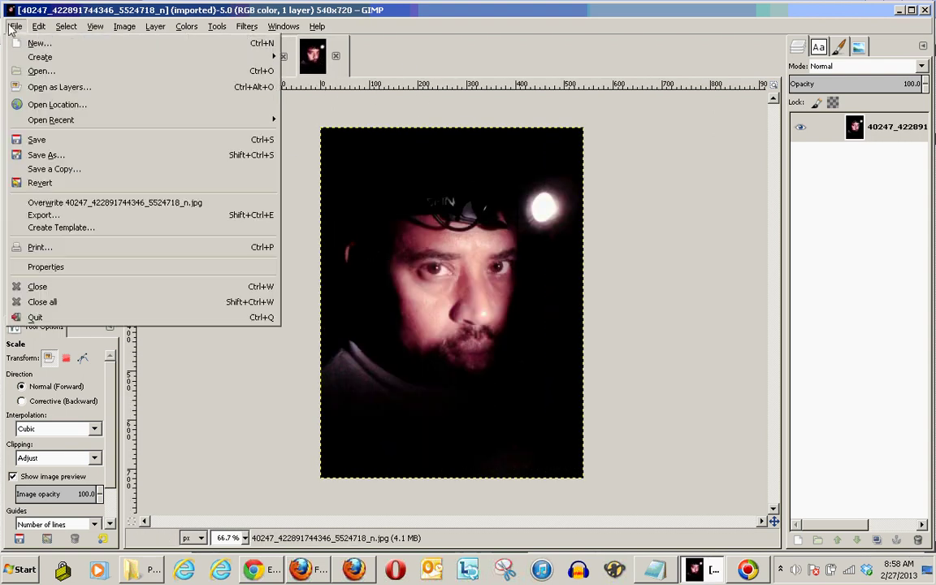
{"action": "left_click", "coordinate": [52, 51]}
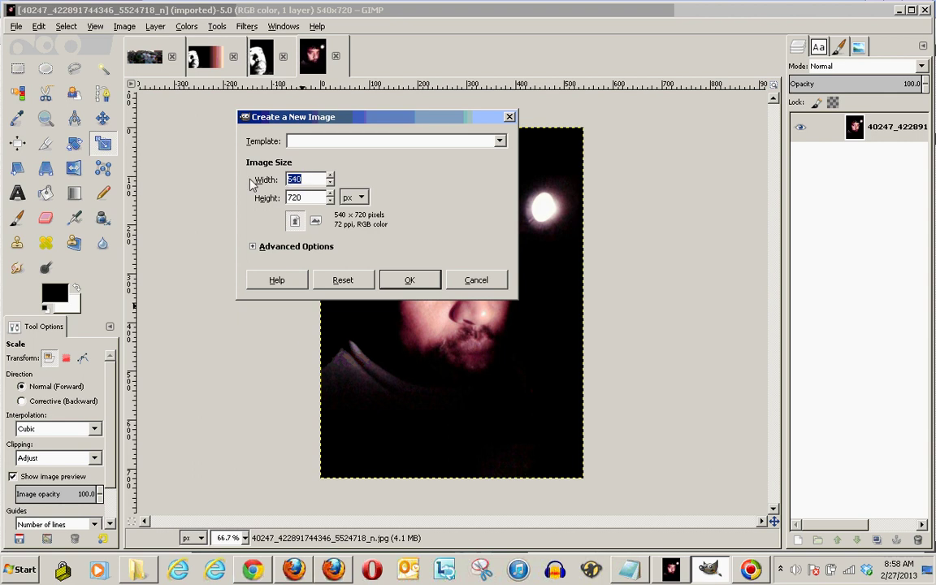
{"action": "type", "text": "1900"}
{"action": "key", "text": "Tab"}
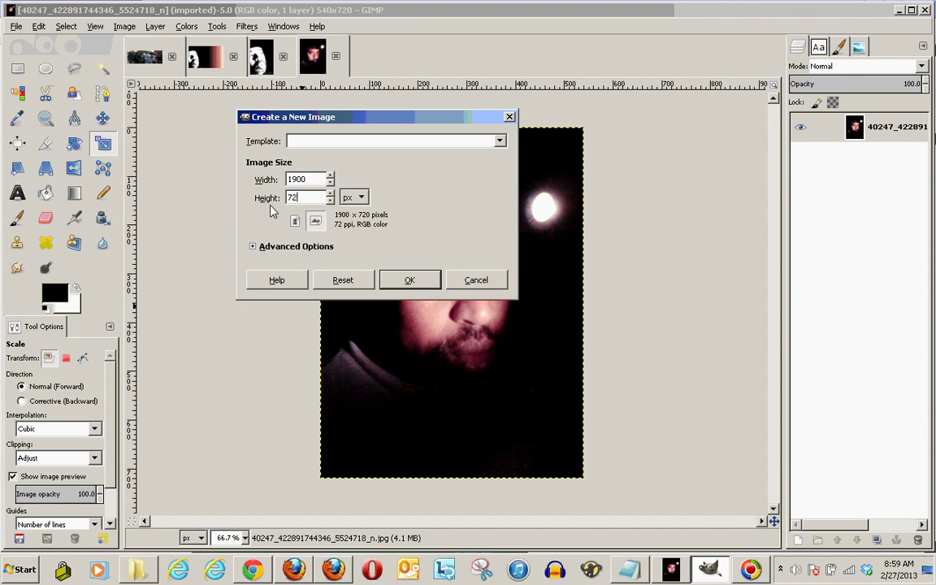
{"action": "type", "text": "1200"}
{"action": "left_click", "coordinate": [410, 280]}
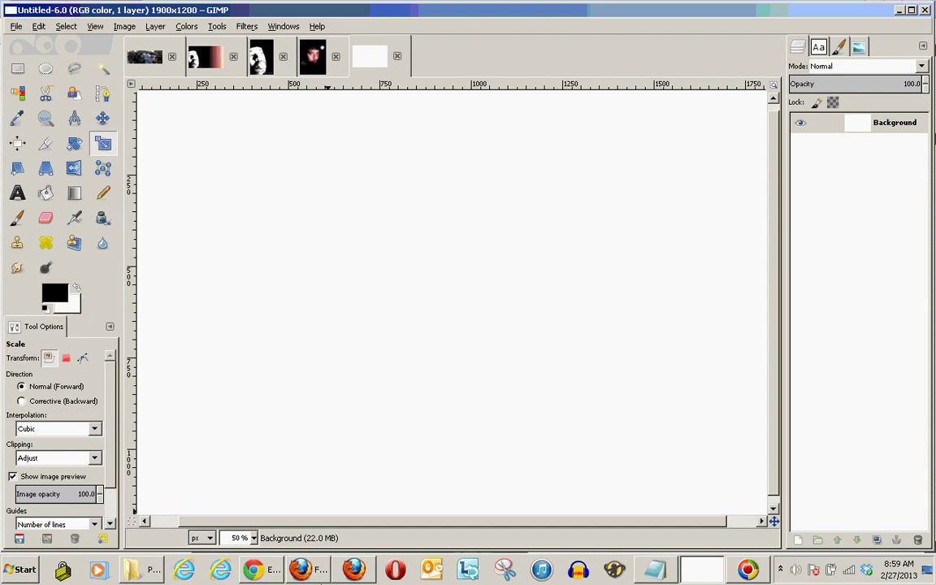
Step: Return to the Twitter backgrounds article in Chrome and compare the Show Yourself samples with the personalized sidebar samples
{"action": "left_click", "coordinate": [262, 569]}
{"action": "scroll", "coordinate": [325, 315], "scroll_direction": "down", "scroll_amount": 4}
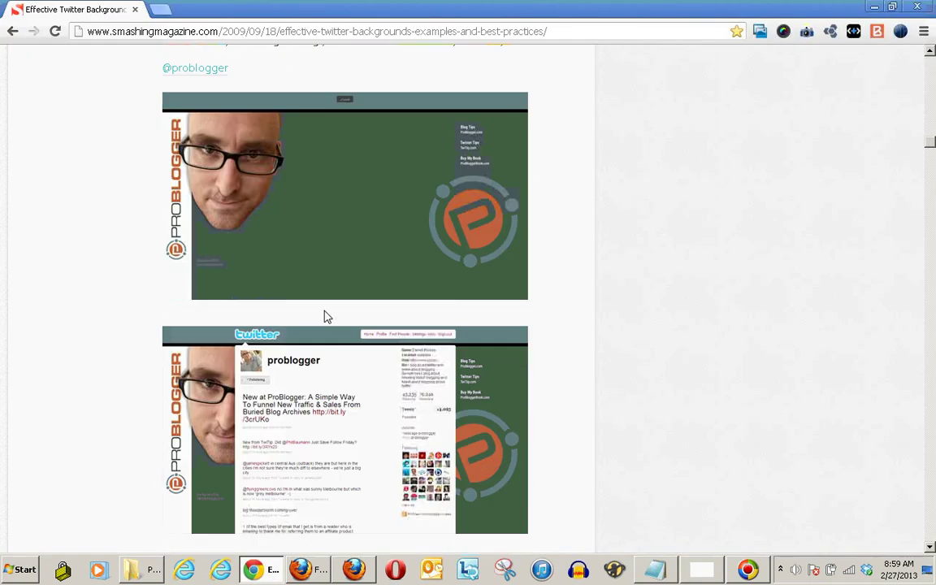
{"action": "scroll", "coordinate": [319, 152], "scroll_direction": "down", "scroll_amount": 7}
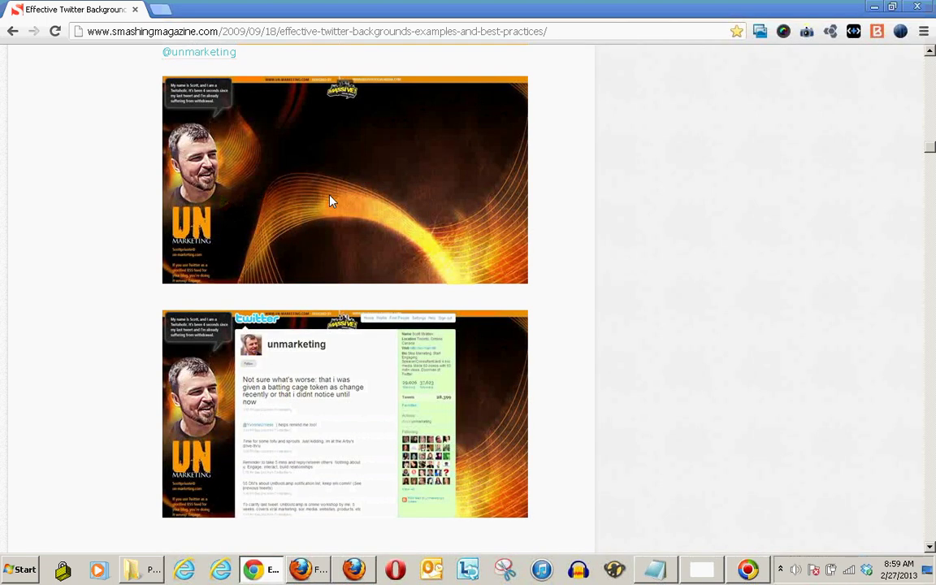
{"action": "scroll", "coordinate": [271, 221], "scroll_direction": "up", "scroll_amount": 12}
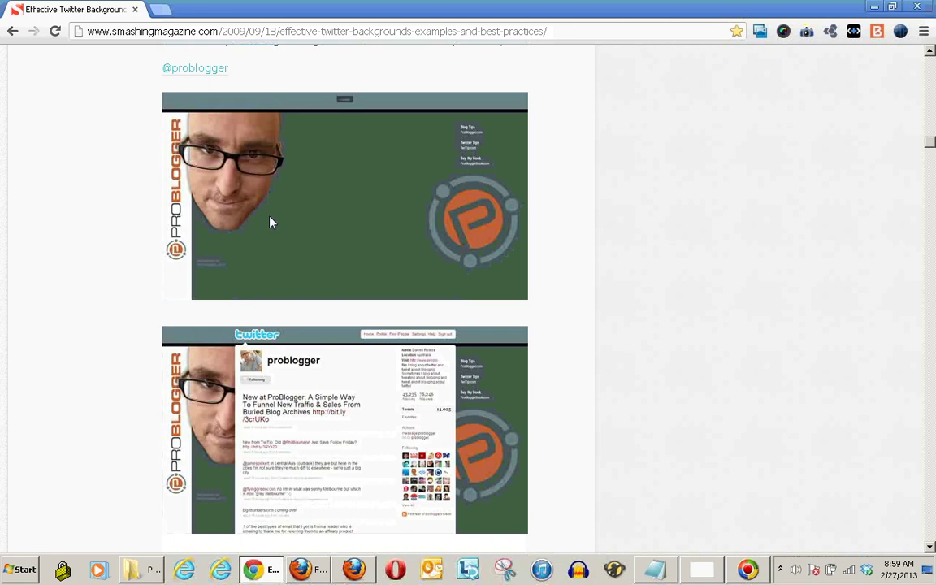
{"action": "scroll", "coordinate": [365, 245], "scroll_direction": "up", "scroll_amount": 7}
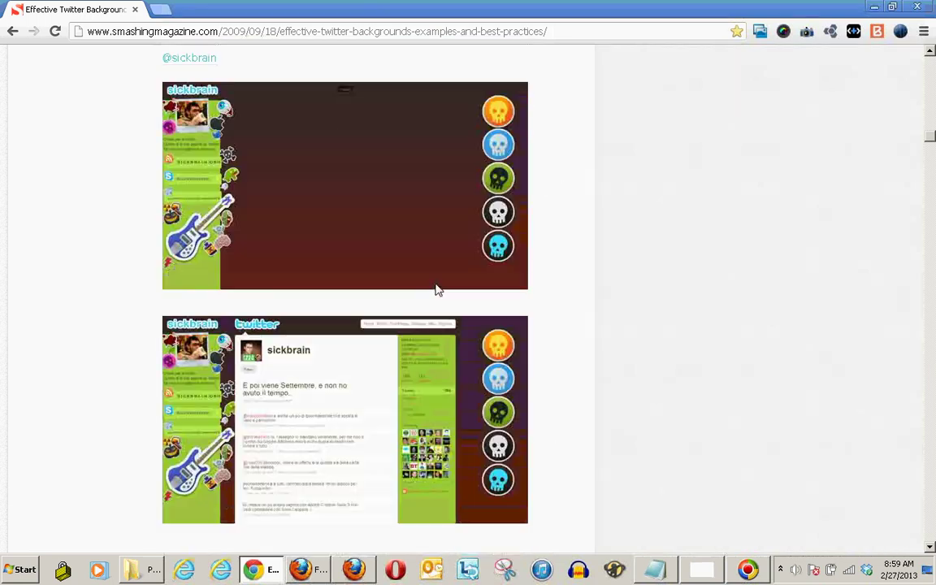
{"action": "scroll", "coordinate": [322, 338], "scroll_direction": "up", "scroll_amount": 4}
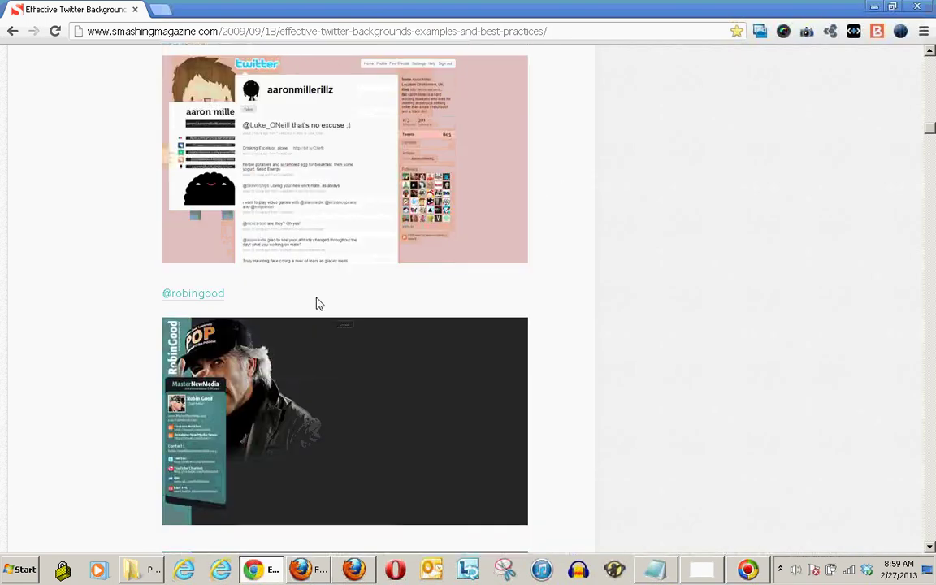
Step: Study the page peel effect backgrounds again, continuing to the first personalized sidebar sample
{"action": "scroll", "coordinate": [317, 304], "scroll_direction": "up", "scroll_amount": 12}
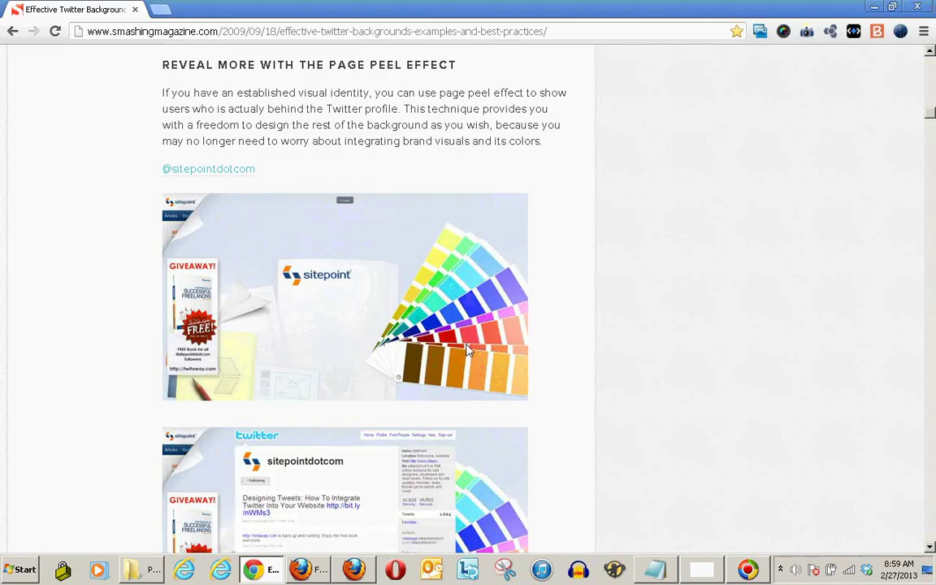
{"action": "scroll", "coordinate": [469, 345], "scroll_direction": "down", "scroll_amount": 8}
{"action": "scroll", "coordinate": [197, 265], "scroll_direction": "up", "scroll_amount": 2}
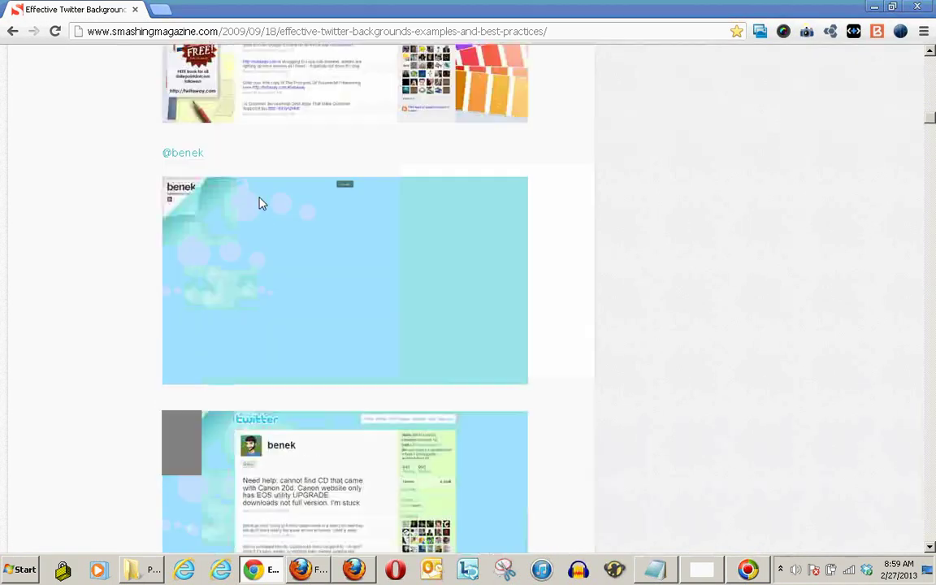
{"action": "scroll", "coordinate": [321, 277], "scroll_direction": "down", "scroll_amount": 2}
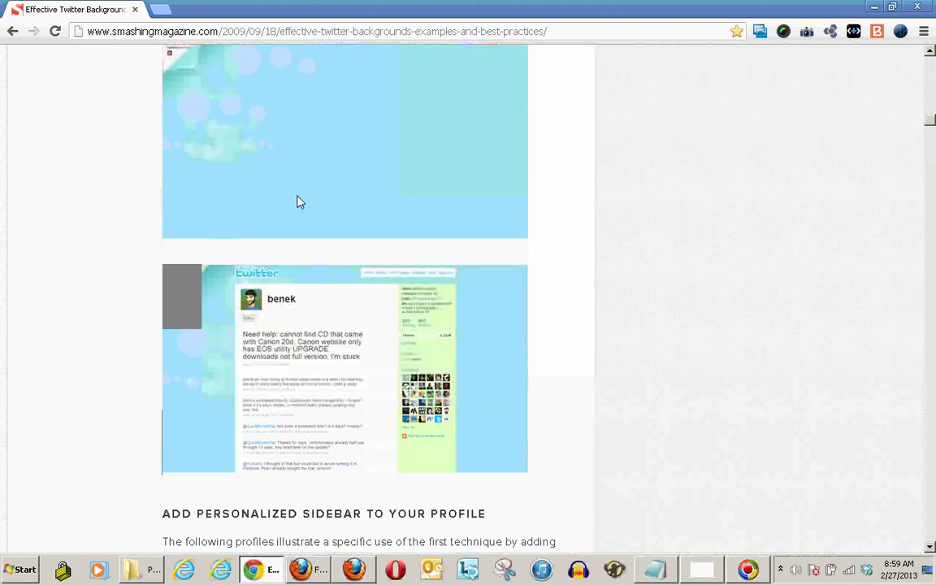
{"action": "scroll", "coordinate": [312, 186], "scroll_direction": "down", "scroll_amount": 5}
{"action": "scroll", "coordinate": [311, 186], "scroll_direction": "down", "scroll_amount": 2}
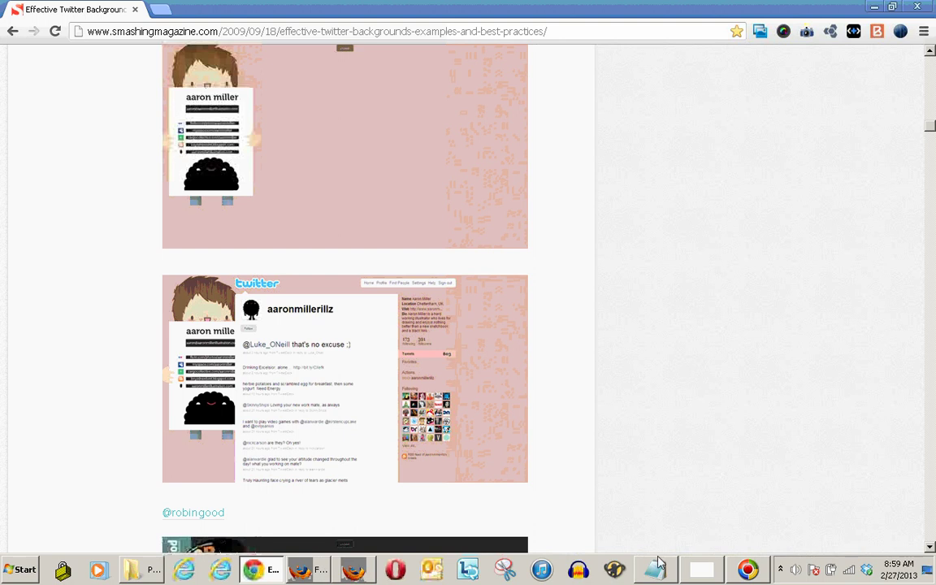
Step: Back in GIMP, fill the blank 1900x1200 image with a horizontal linear Dark 1 gradient, black on the left, using the Blend tool
{"action": "left_click", "coordinate": [704, 569]}
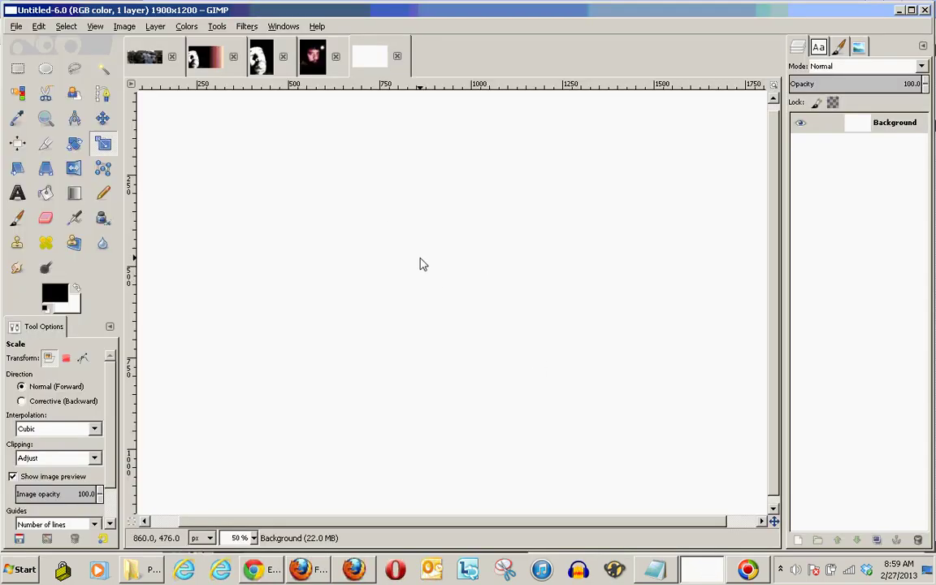
{"action": "left_click", "coordinate": [74, 195]}
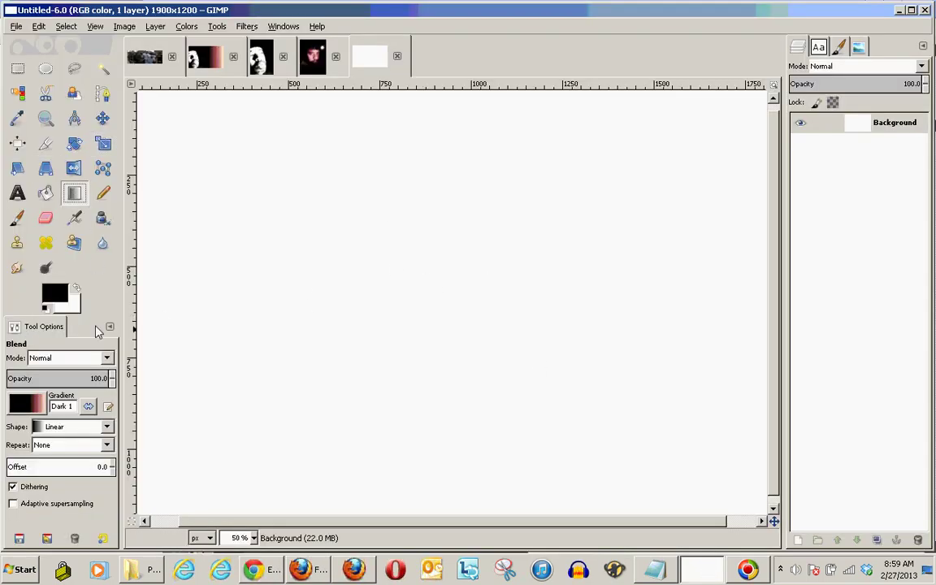
{"action": "left_click", "coordinate": [26, 404]}
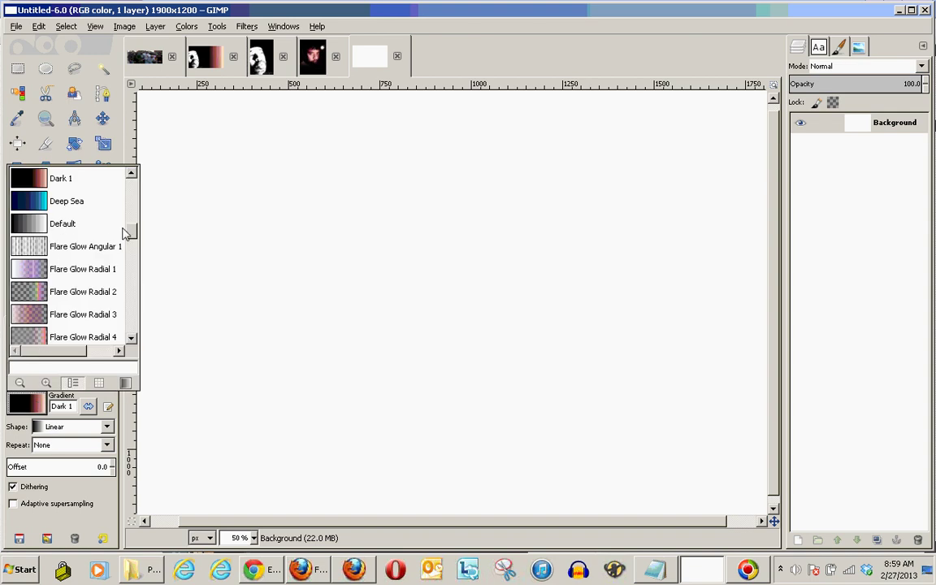
{"action": "mouse_move", "coordinate": [132, 235]}
{"action": "left_mouse_down"}
{"action": "mouse_move", "coordinate": [135, 188]}
{"action": "mouse_move", "coordinate": [136, 234]}
{"action": "left_mouse_up"}
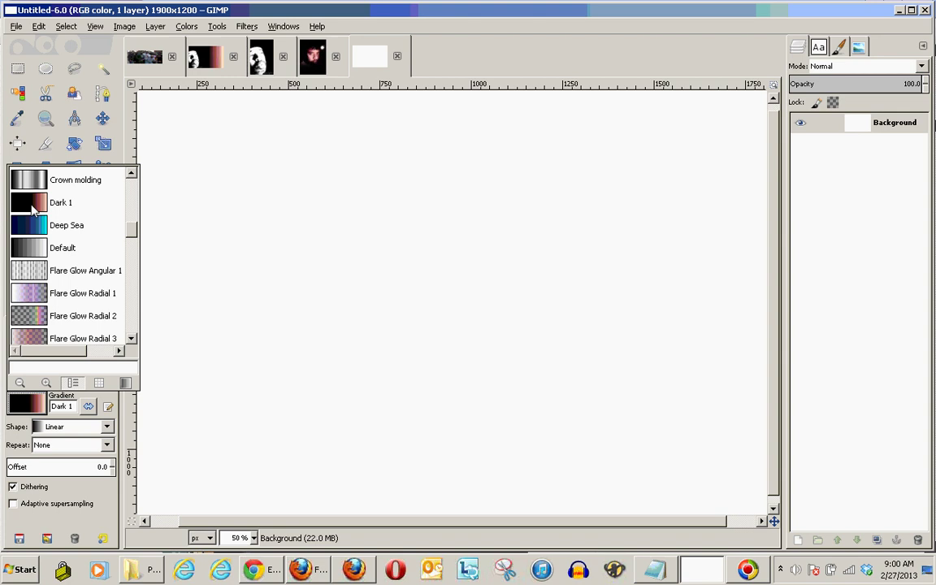
{"action": "left_click", "coordinate": [28, 401]}
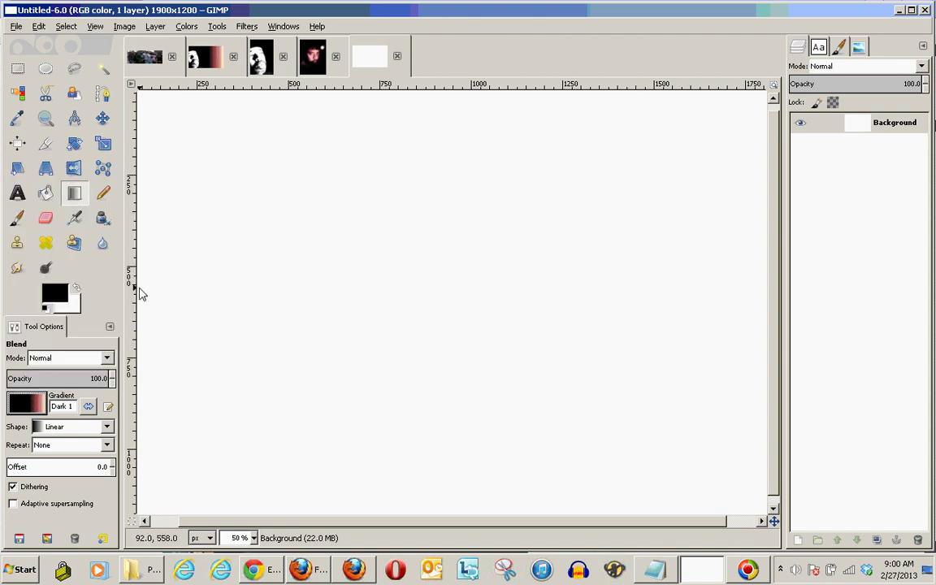
{"action": "left_click_drag", "start_coordinate": [136, 289], "coordinate": [766, 282]}
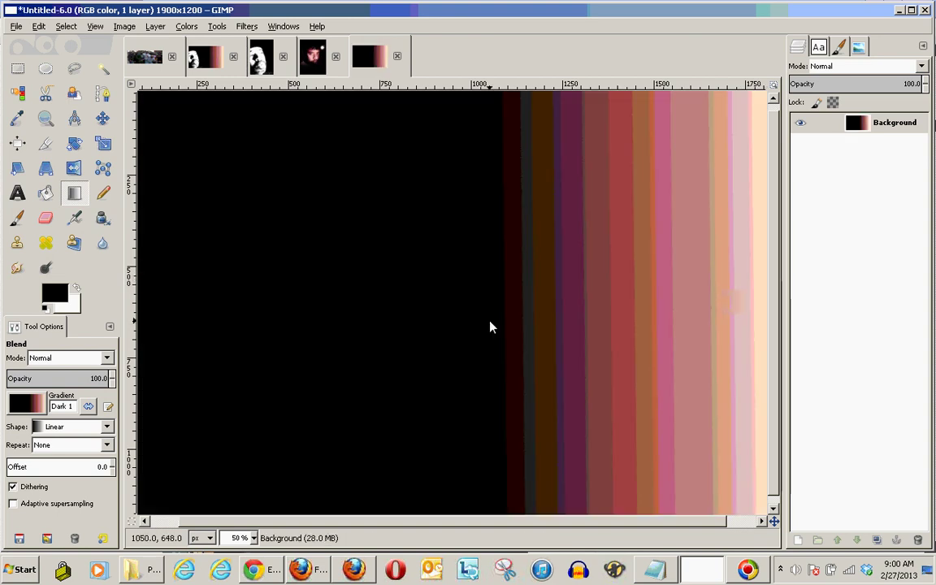
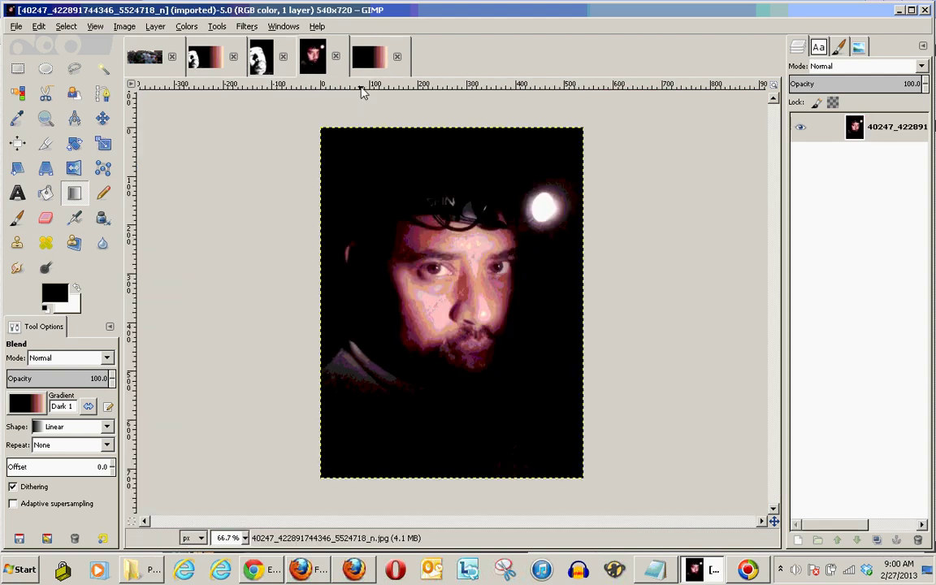
Step: Compare the gradient image with the headlamp portrait photo, and select the entire portrait
{"action": "left_click", "coordinate": [376, 60]}
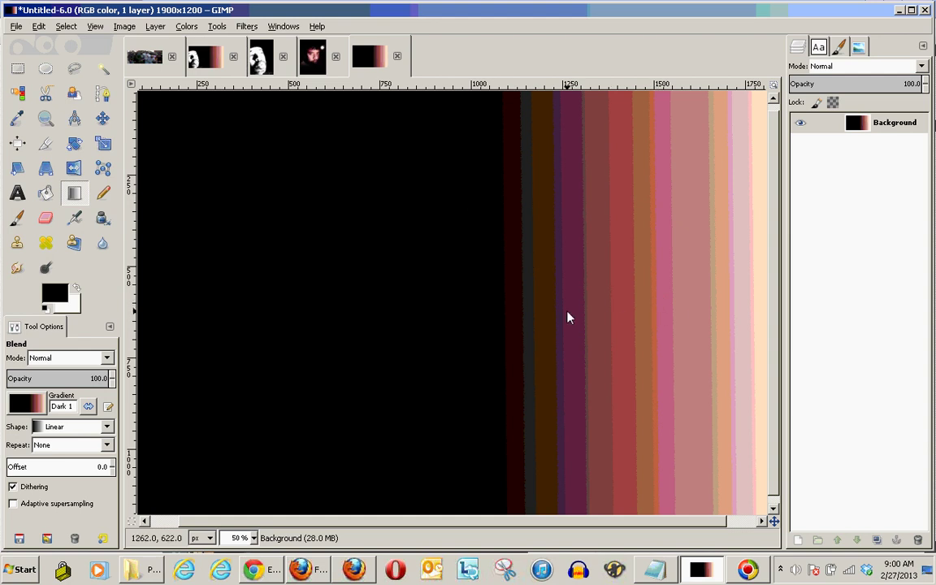
{"action": "left_click", "coordinate": [312, 59]}
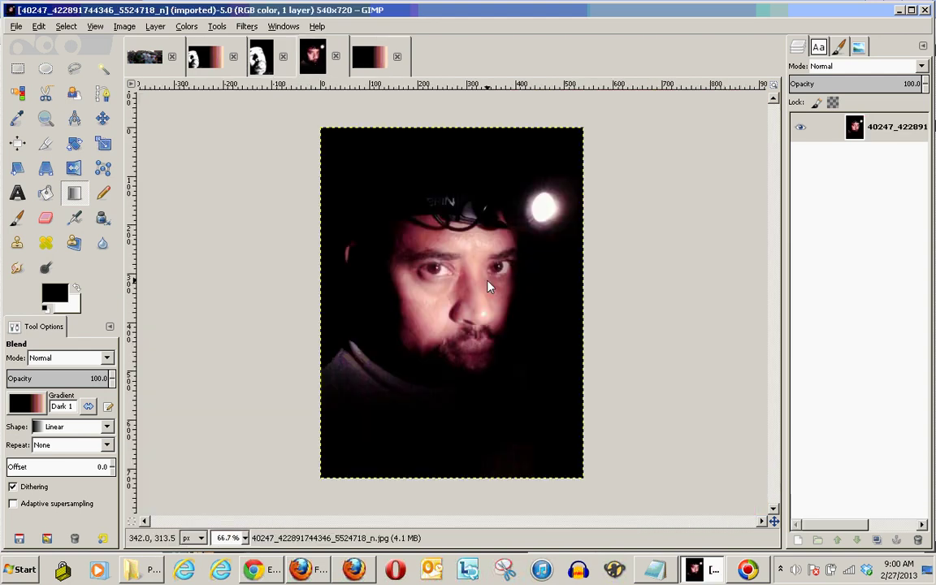
{"action": "left_click", "coordinate": [364, 62]}
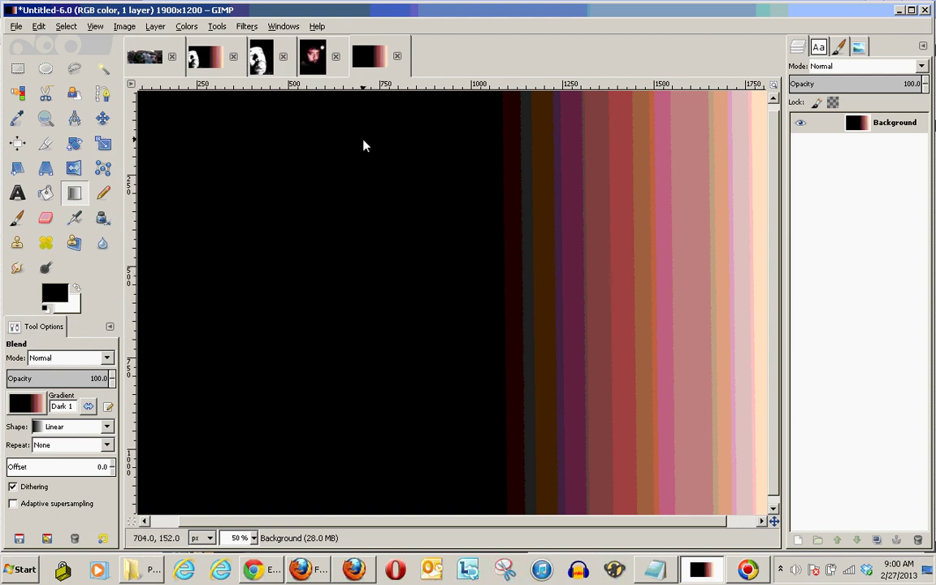
{"action": "left_click", "coordinate": [314, 61]}
{"action": "left_click", "coordinate": [66, 26]}
{"action": "left_click", "coordinate": [71, 44]}
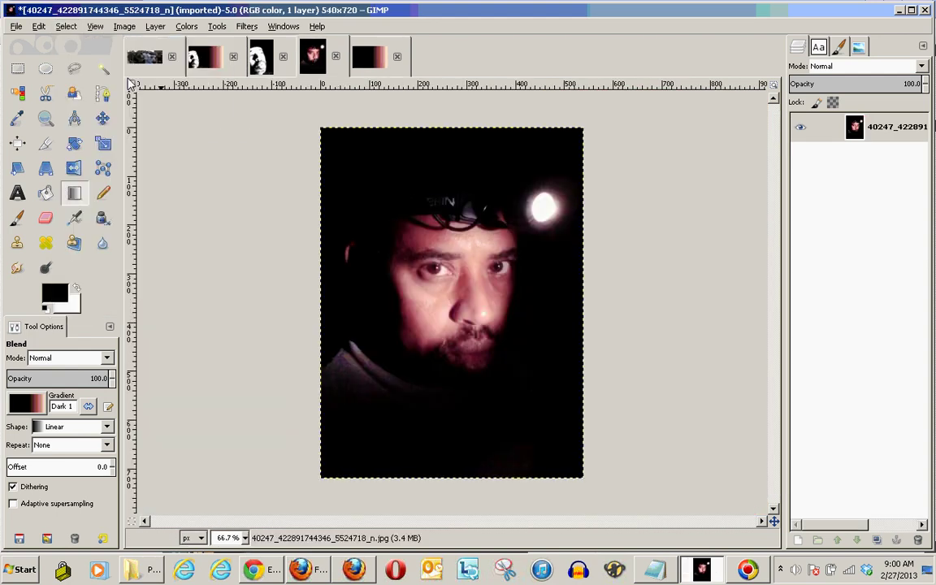
Step: Copy the selected headlamp portrait and paste it as a new layer into the 1900x1200 gradient image
{"action": "right_click", "coordinate": [379, 248]}
{"action": "mouse_move", "coordinate": [425, 276]}
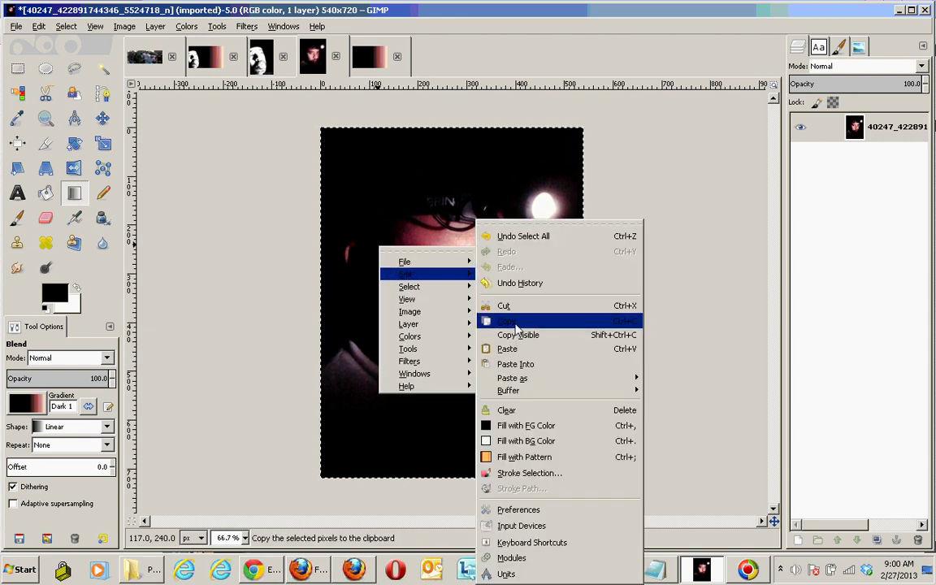
{"action": "left_click", "coordinate": [508, 318]}
{"action": "left_click", "coordinate": [369, 57]}
{"action": "right_click", "coordinate": [224, 238]}
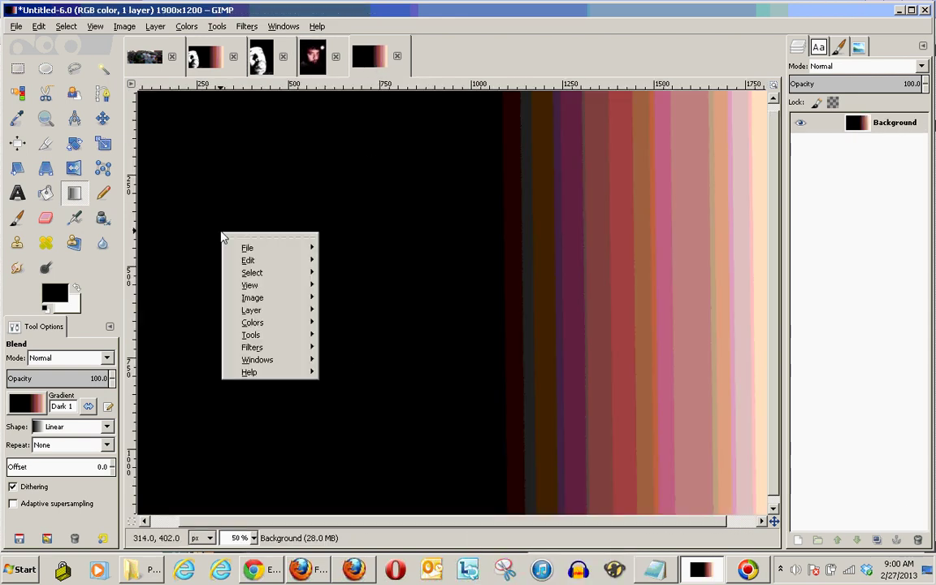
{"action": "mouse_move", "coordinate": [276, 261]}
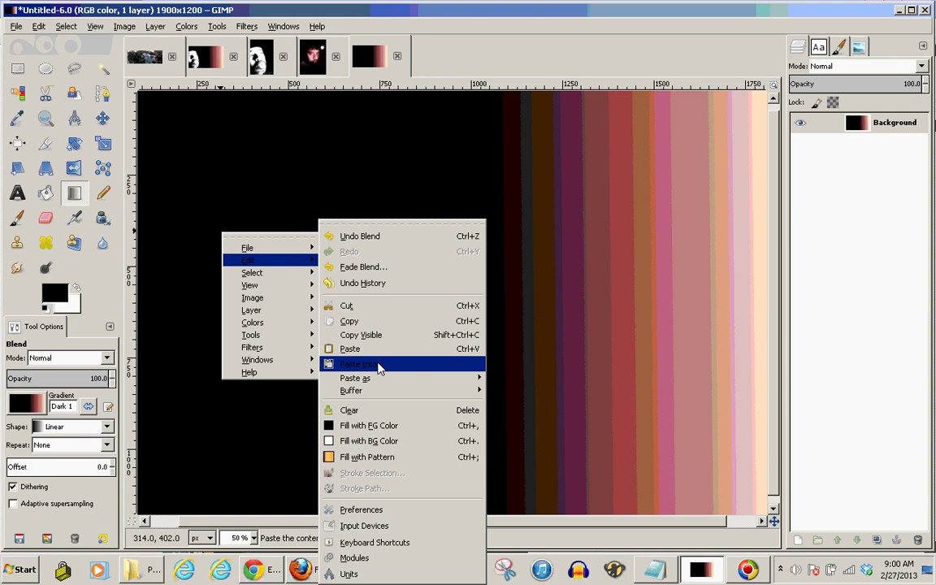
{"action": "mouse_move", "coordinate": [378, 379]}
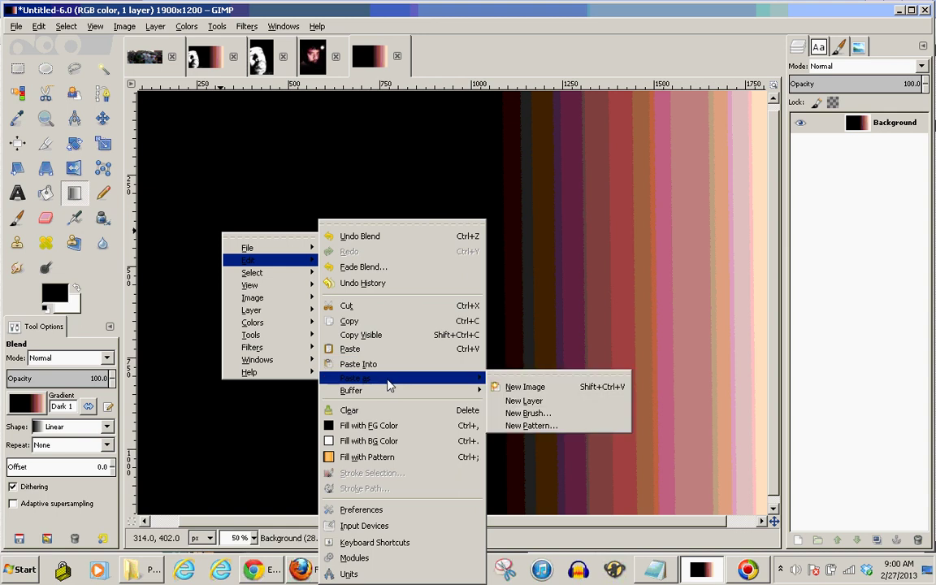
{"action": "left_click", "coordinate": [525, 401]}
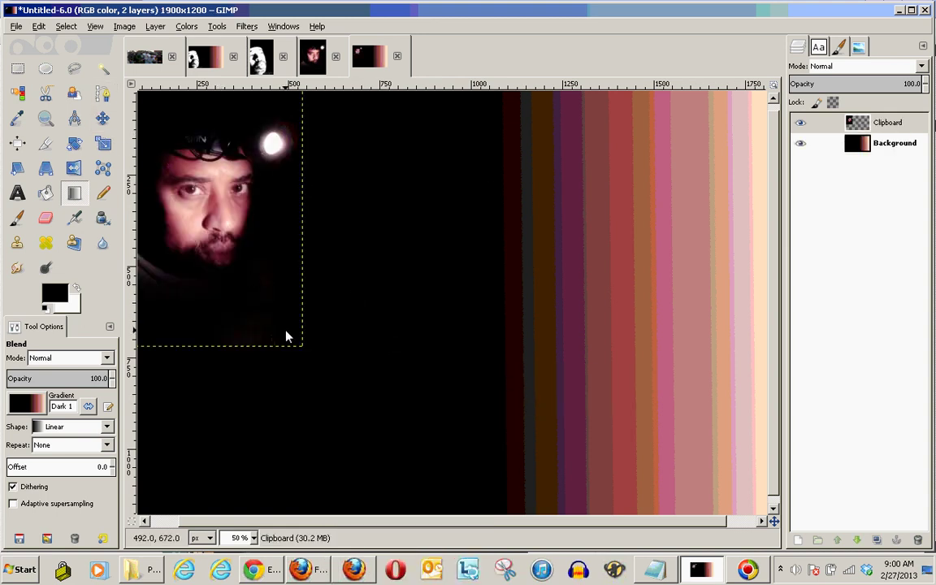
Step: Scale the pasted portrait layer up to 863 x 1150 pixels
{"action": "left_click", "coordinate": [104, 143]}
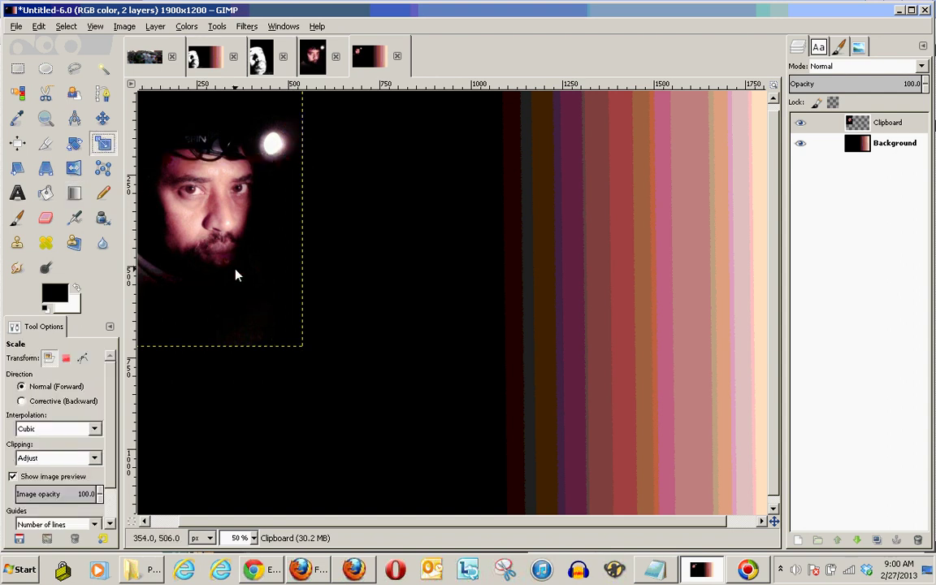
{"action": "left_click", "coordinate": [236, 271]}
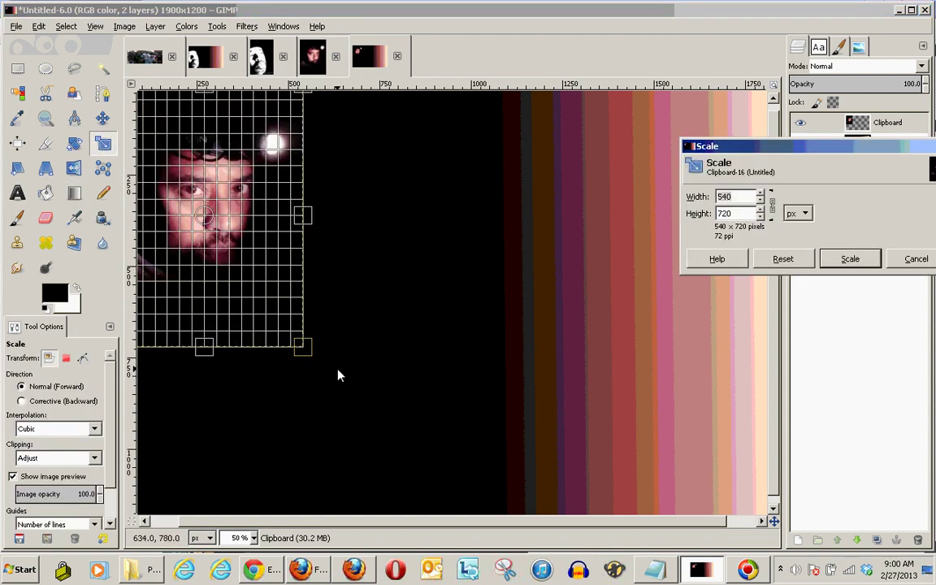
{"action": "left_click_drag", "start_coordinate": [307, 357], "coordinate": [464, 520]}
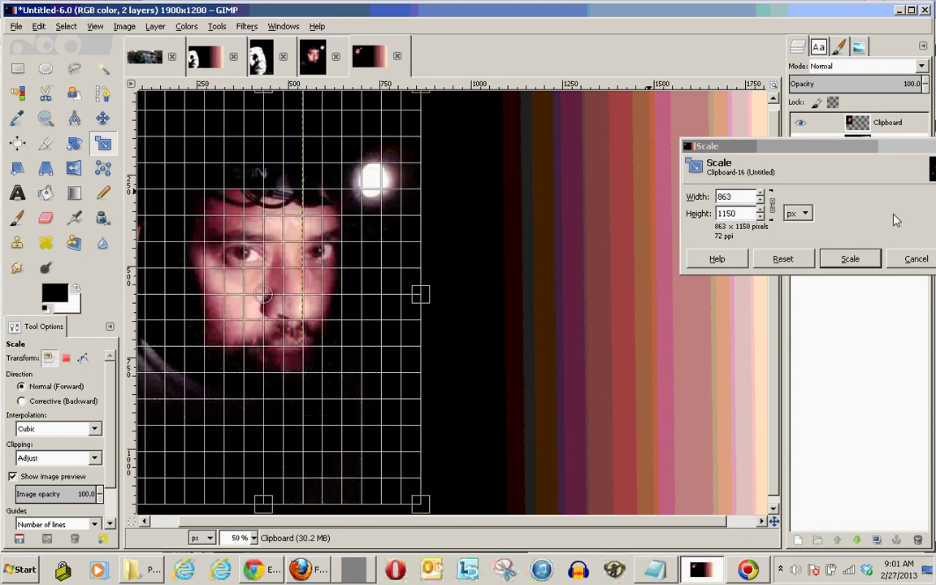
{"action": "left_click", "coordinate": [848, 259]}
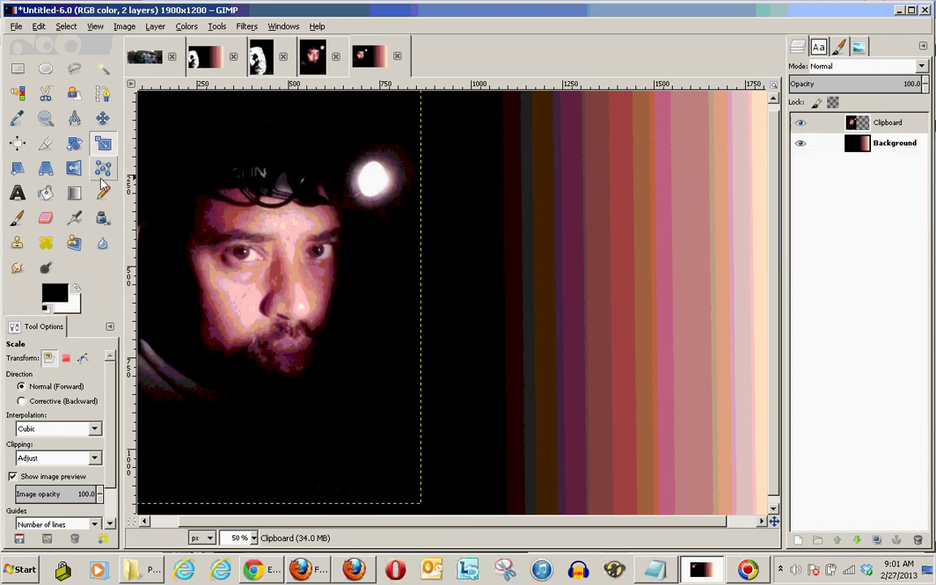
Step: Move the portrait layer slightly right and down over the black area, and merge it down onto the Background layer
{"action": "left_click", "coordinate": [102, 119]}
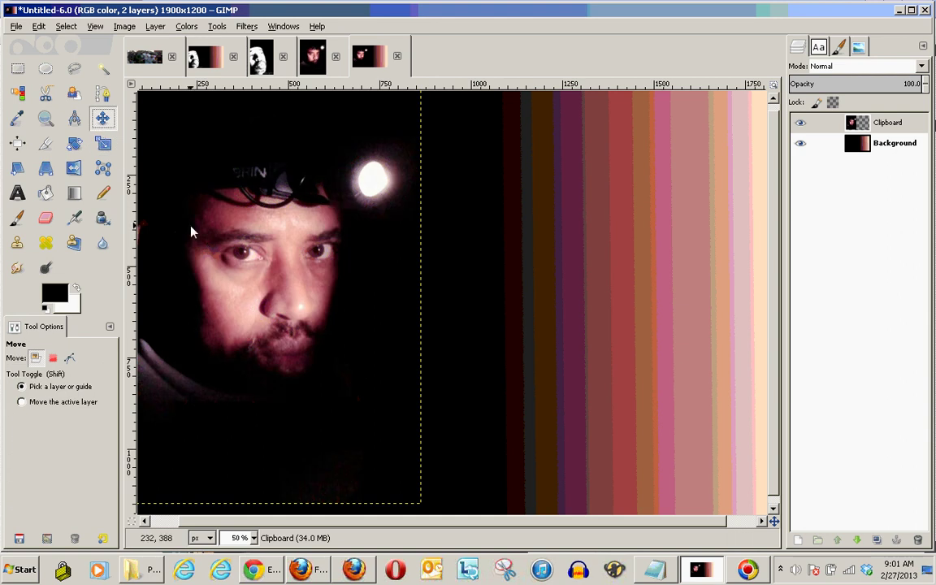
{"action": "left_click_drag", "start_coordinate": [208, 250], "coordinate": [243, 263]}
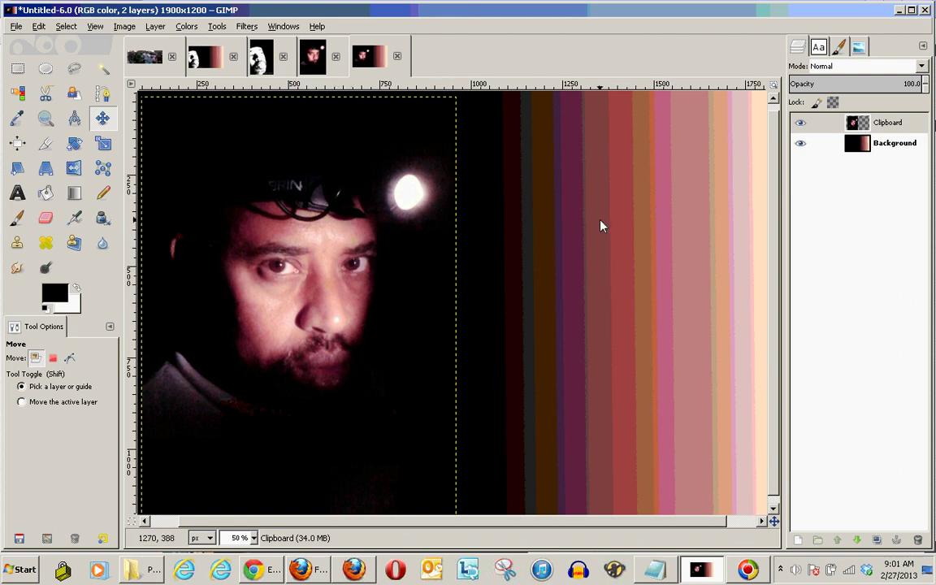
{"action": "right_click", "coordinate": [851, 126]}
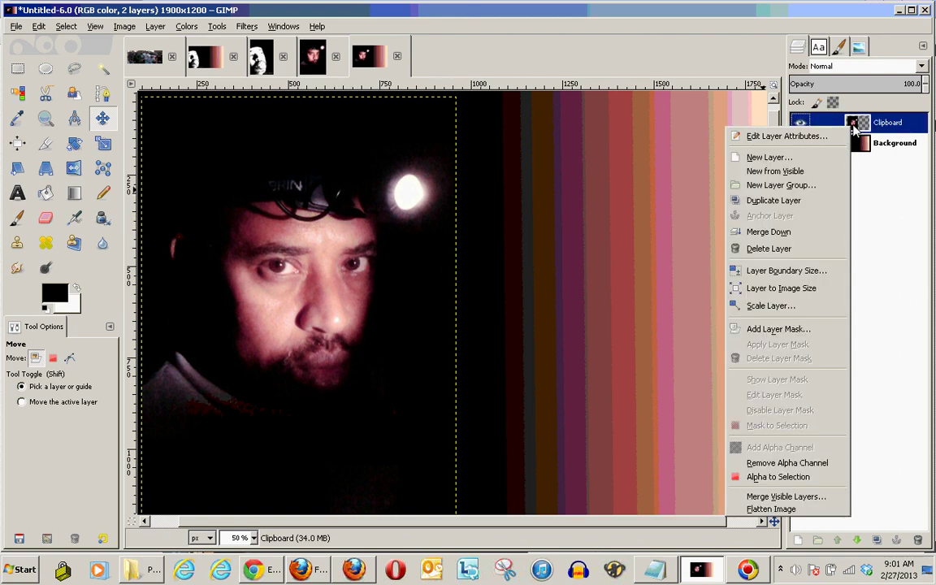
{"action": "left_click", "coordinate": [807, 235]}
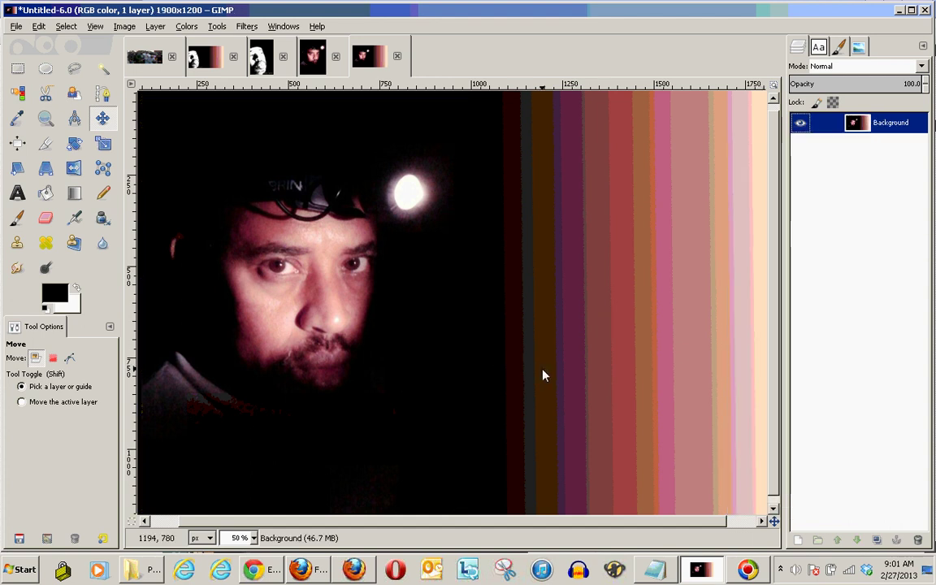
Step: Export the image to the Downloads folder as TwitterBackgroundHeadlight.jpg with the JPEG quality raised
{"action": "left_click", "coordinate": [18, 28]}
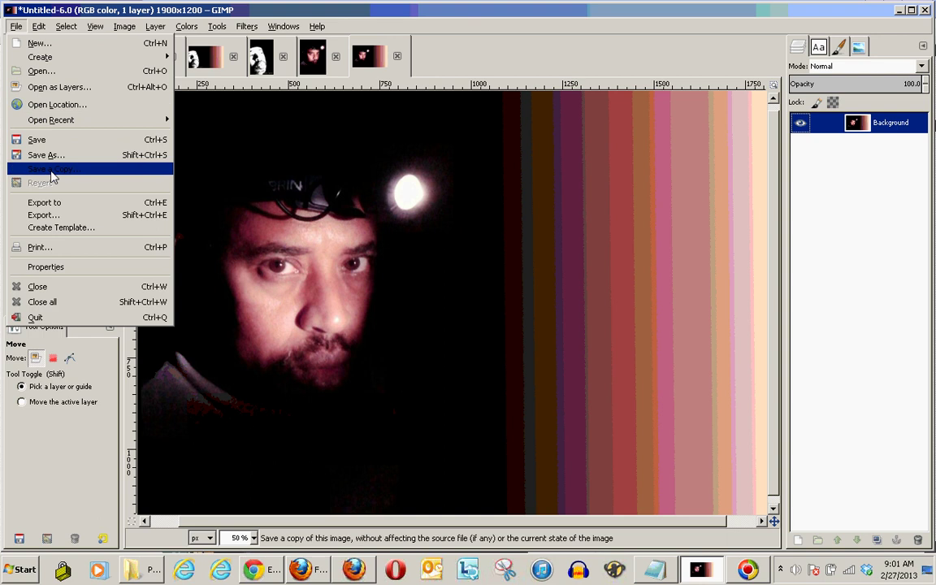
{"action": "left_click", "coordinate": [78, 215]}
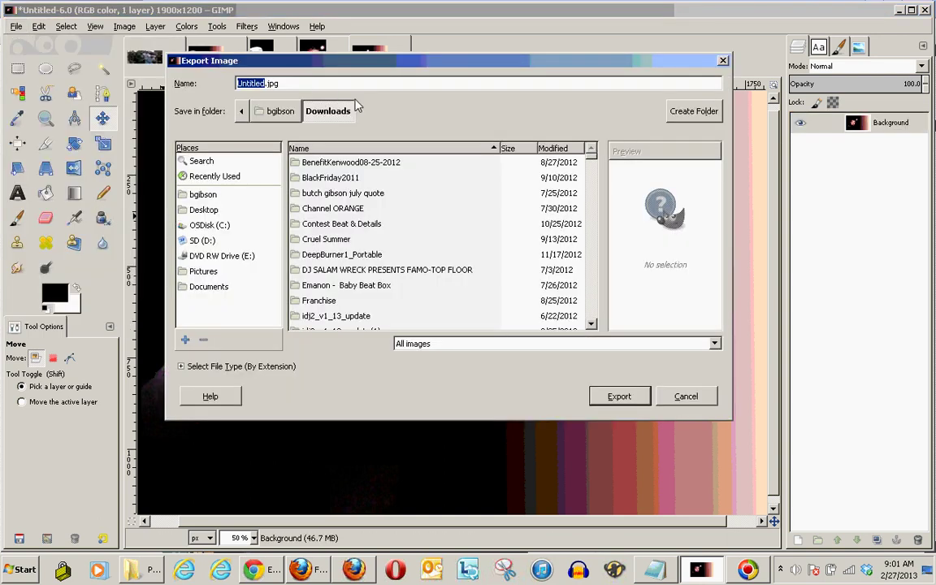
{"action": "type", "text": "TwitterBackgroun"}
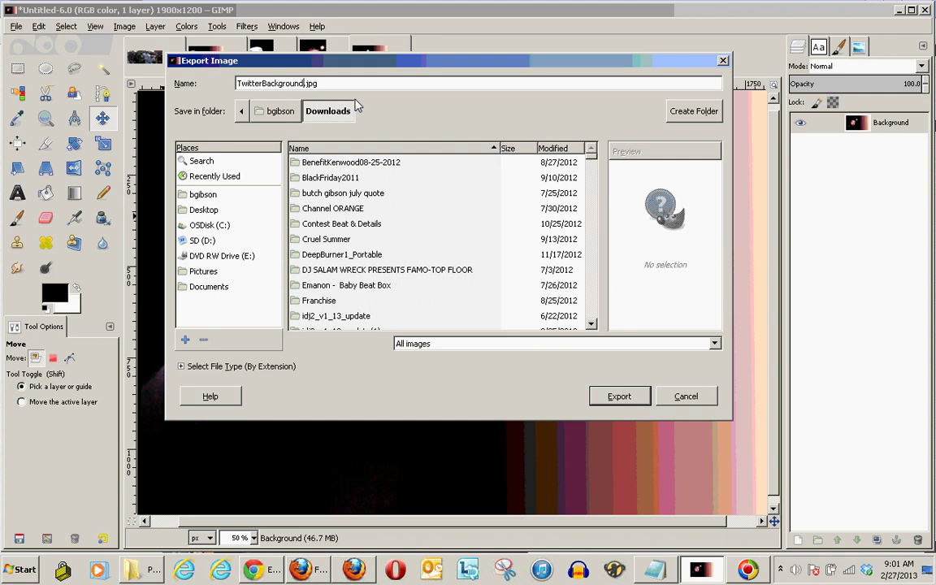
{"action": "type", "text": "dHeadlight"}
{"action": "left_click", "coordinate": [628, 395]}
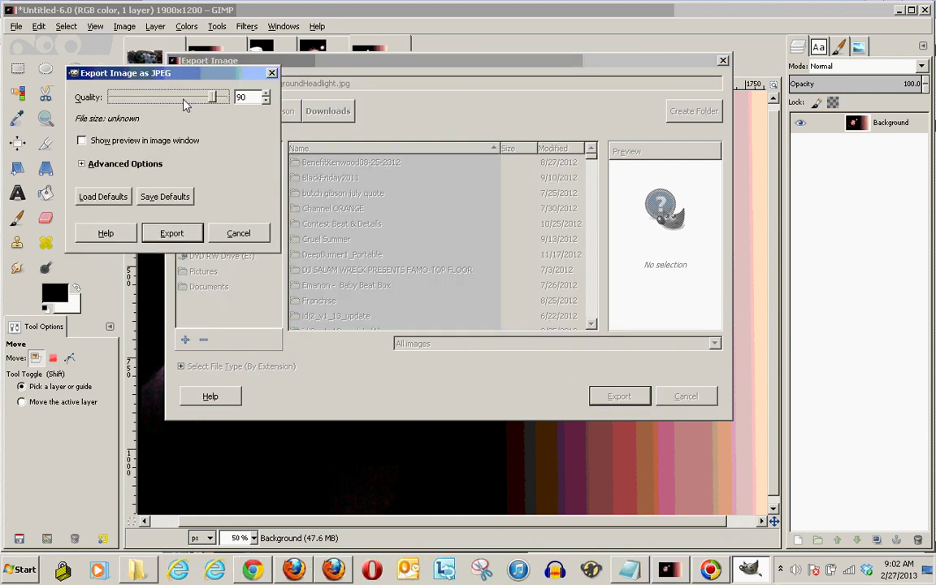
{"action": "left_click_drag", "start_coordinate": [210, 92], "coordinate": [225, 93]}
{"action": "left_click", "coordinate": [187, 233]}
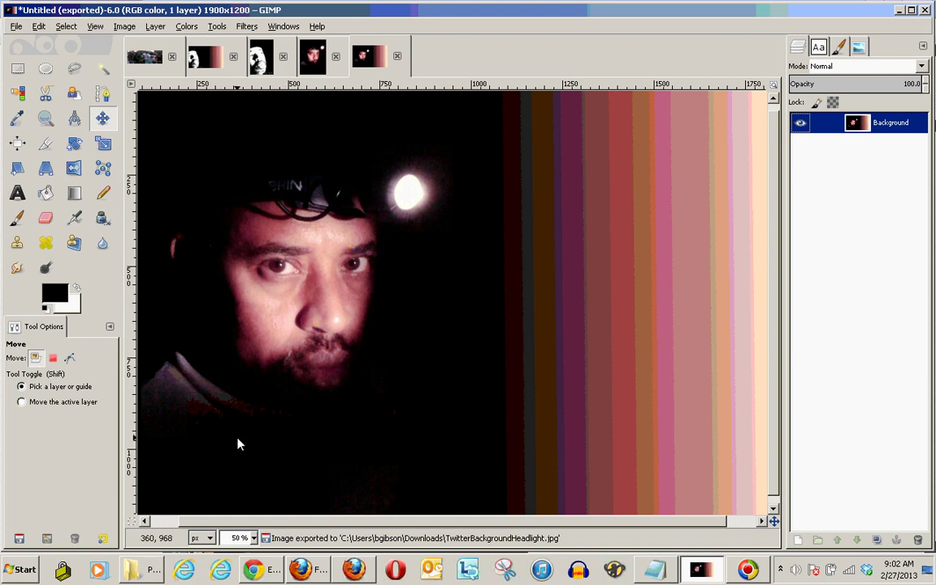
Step: Switch to Chrome, leave the backgrounds article and open the account's profile page on twitter.com
{"action": "left_click", "coordinate": [272, 572]}
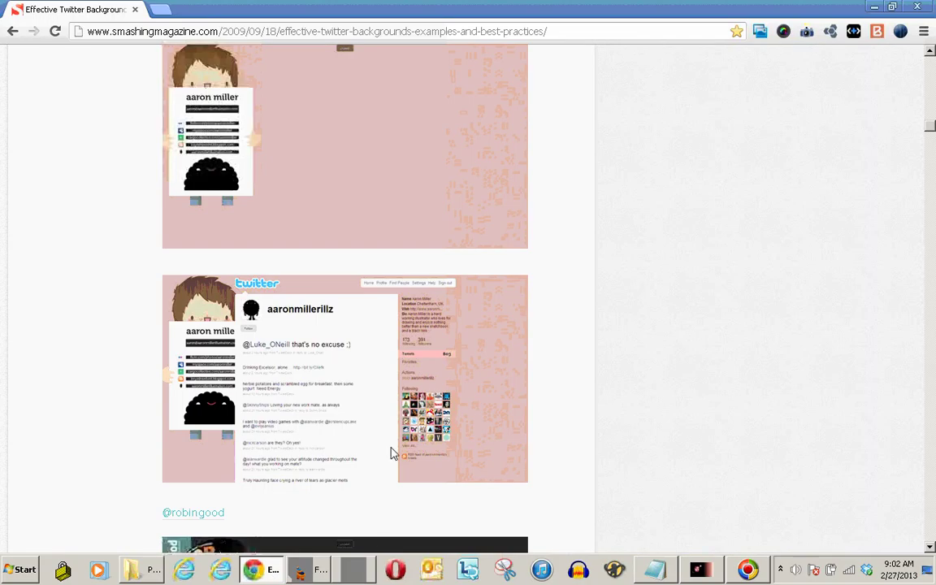
{"action": "left_click", "coordinate": [12, 32]}
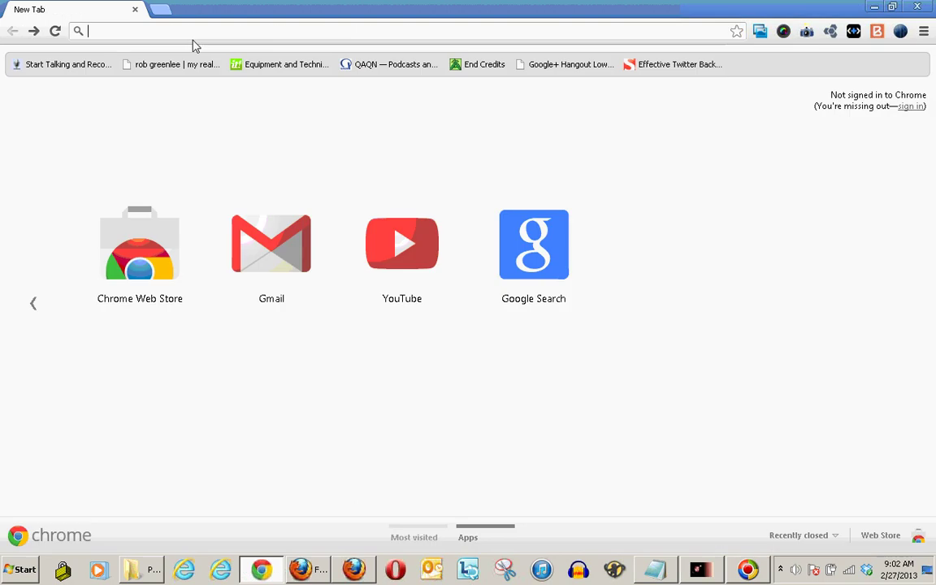
{"action": "left_click", "coordinate": [196, 35]}
{"action": "type", "text": "twitter.com"}
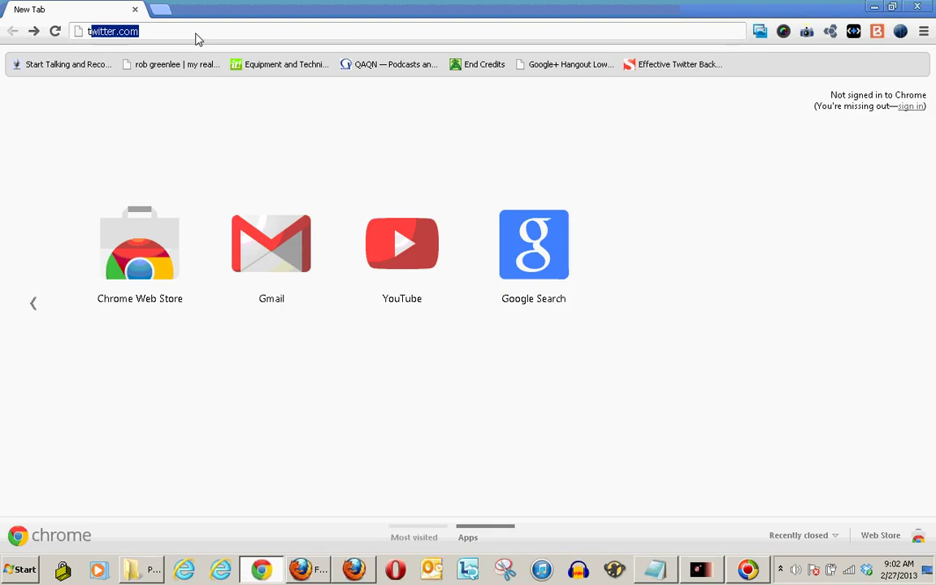
{"action": "key", "text": "End"}
{"action": "type", "text": "/"}
{"action": "key", "text": "Return"}
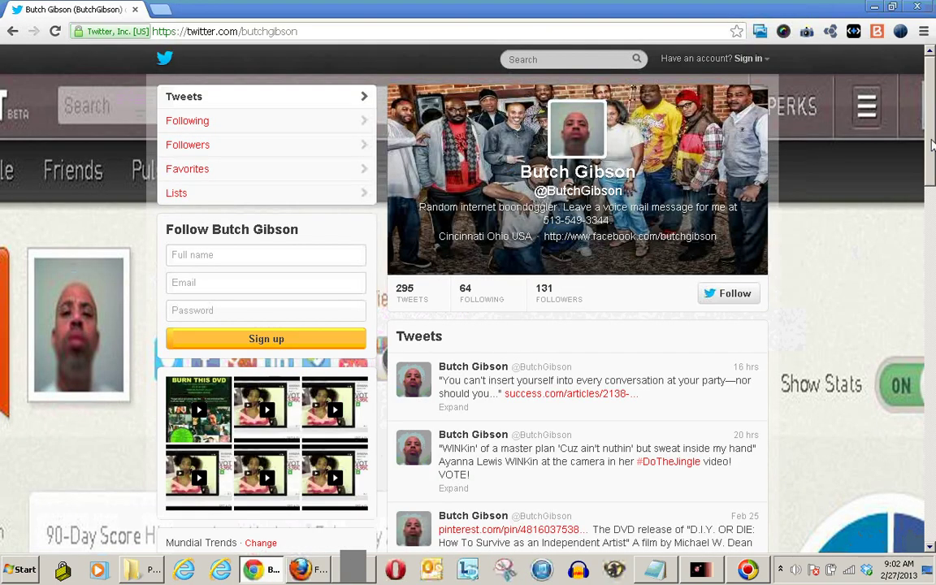
Step: Sign in to Twitter with the account's username and password
{"action": "left_click_drag", "start_coordinate": [932, 147], "coordinate": [932, 110]}
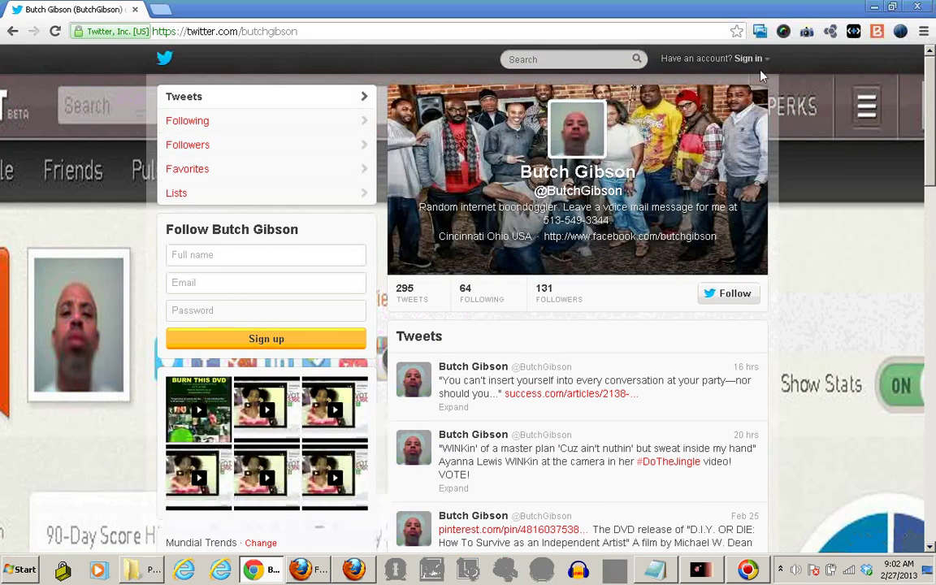
{"action": "left_click", "coordinate": [677, 55]}
{"action": "type", "text": "b"}
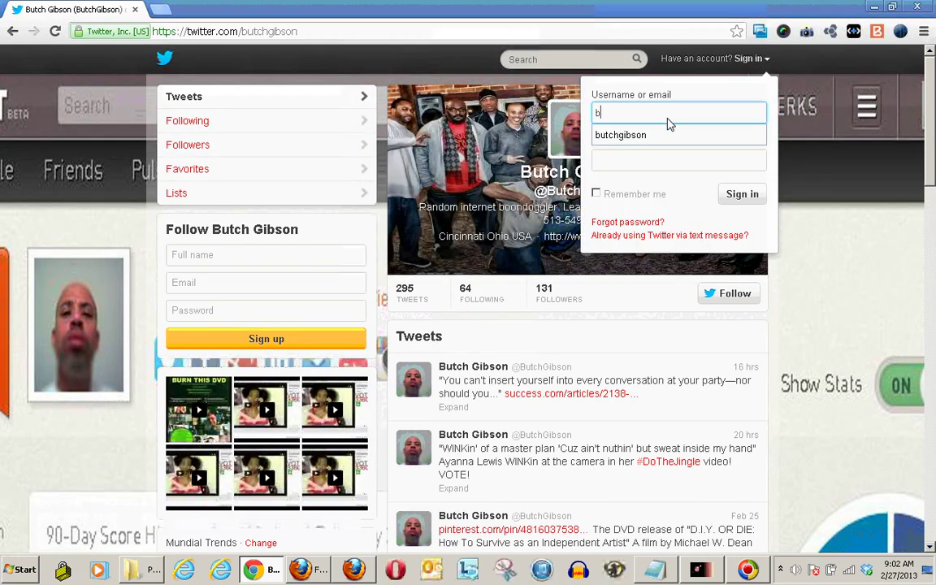
{"action": "type", "text": "utch"}
{"action": "key", "text": "Down"}
{"action": "key", "text": "Tab"}
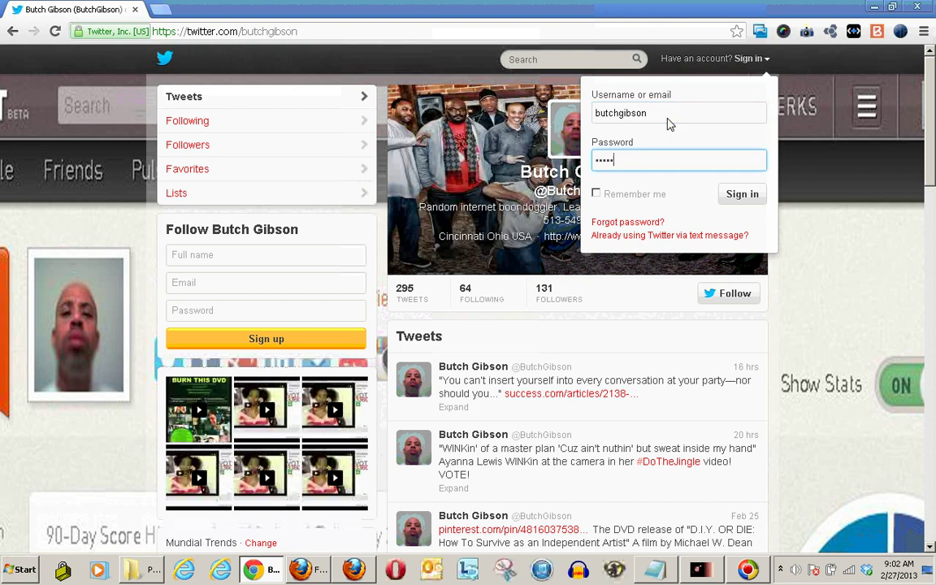
{"action": "key", "text": "Return"}
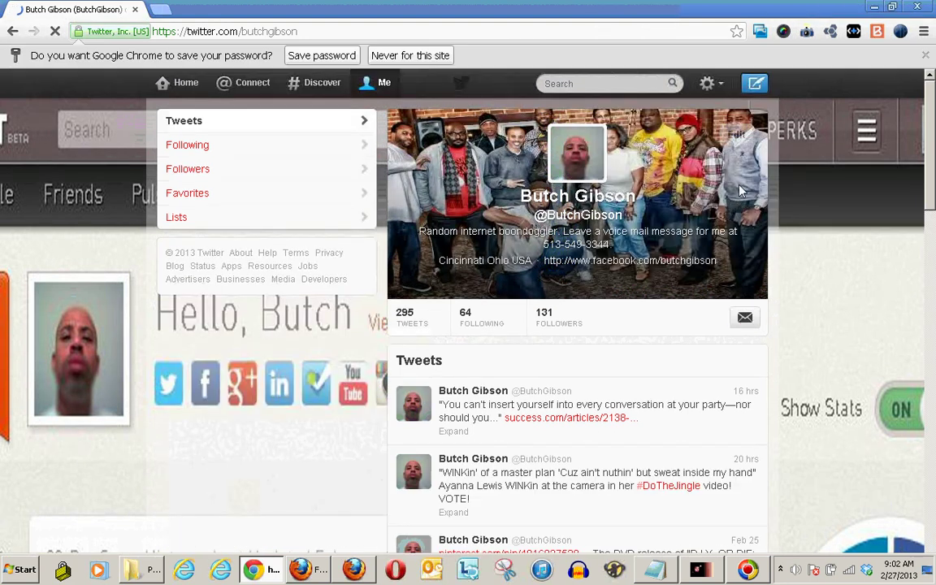
Step: Open the Design page in the Twitter account settings
{"action": "left_click", "coordinate": [721, 88]}
{"action": "left_click", "coordinate": [634, 244]}
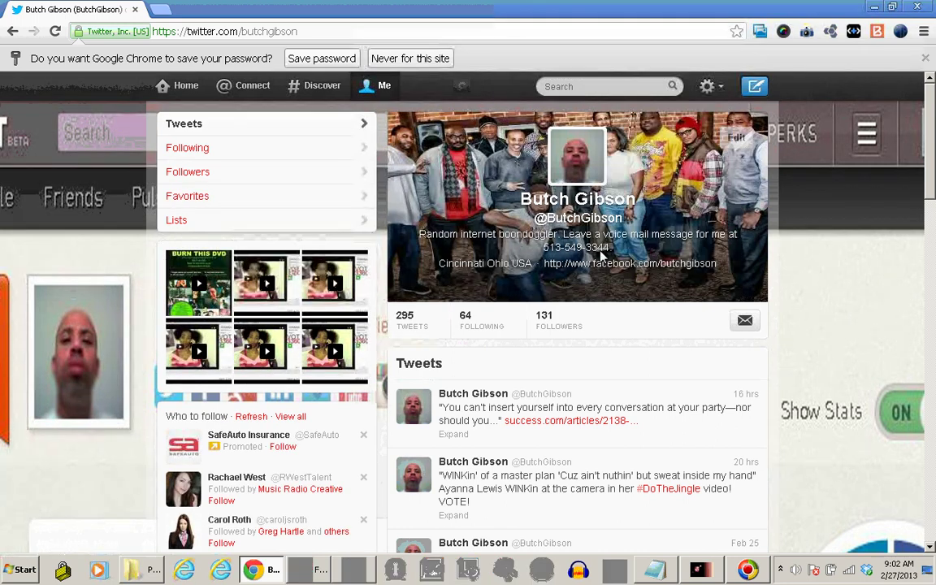
{"action": "left_click", "coordinate": [254, 272]}
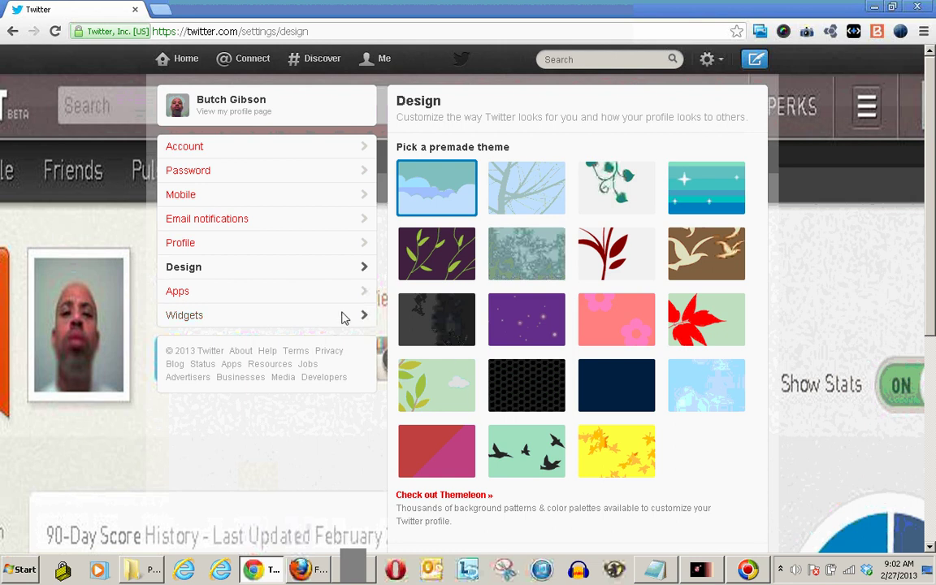
Step: Start choosing an existing image for the custom background and browse to the user's Downloads folder on the C: drive
{"action": "scroll", "coordinate": [594, 370], "scroll_direction": "down", "scroll_amount": 4}
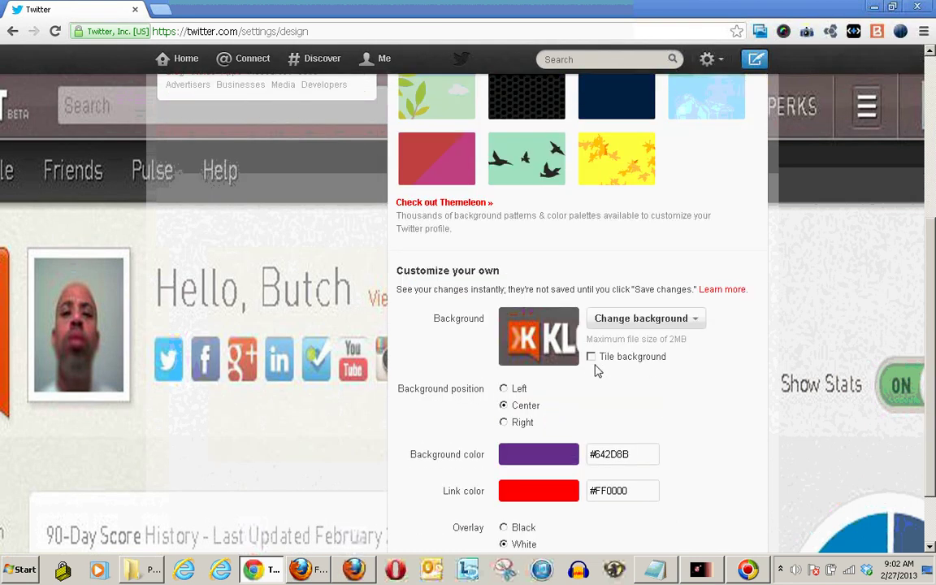
{"action": "left_click", "coordinate": [697, 321]}
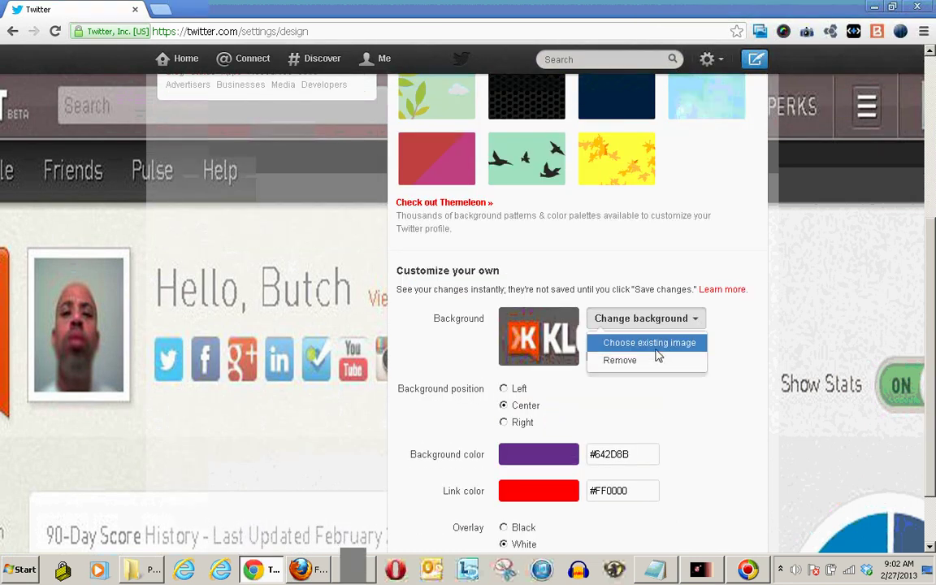
{"action": "left_click", "coordinate": [650, 344]}
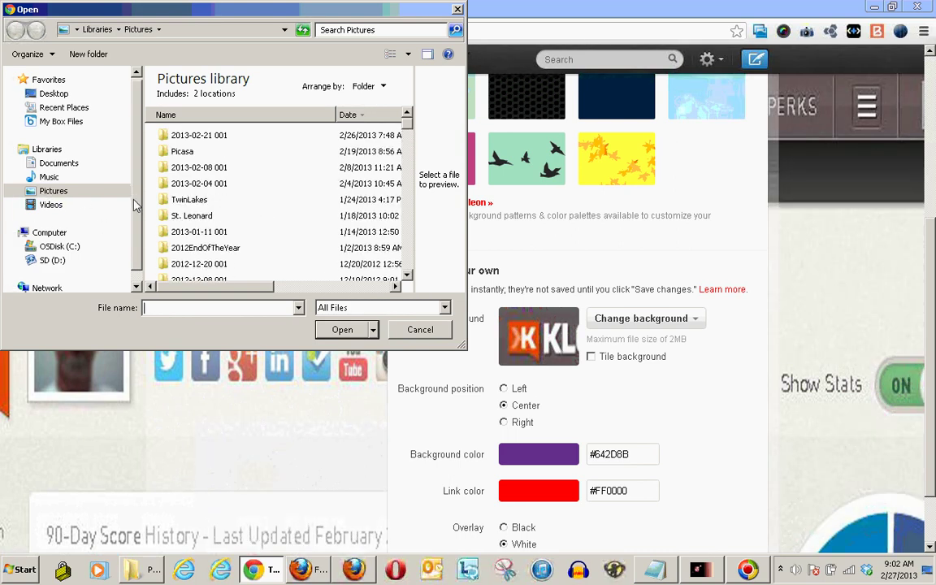
{"action": "scroll", "coordinate": [81, 204], "scroll_direction": "down", "scroll_amount": 1}
{"action": "left_click", "coordinate": [20, 223]}
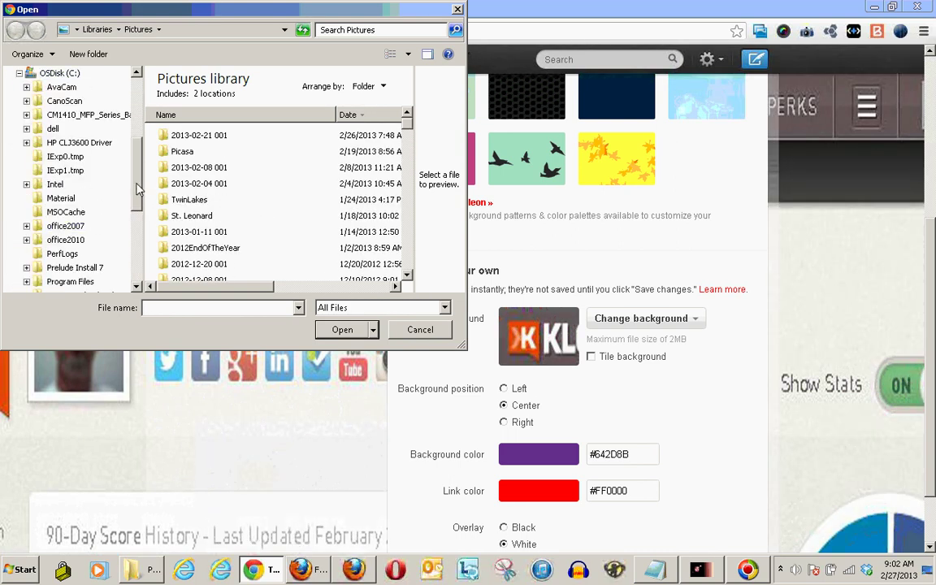
{"action": "scroll", "coordinate": [138, 197], "scroll_direction": "down", "scroll_amount": 5}
{"action": "left_click", "coordinate": [27, 199]}
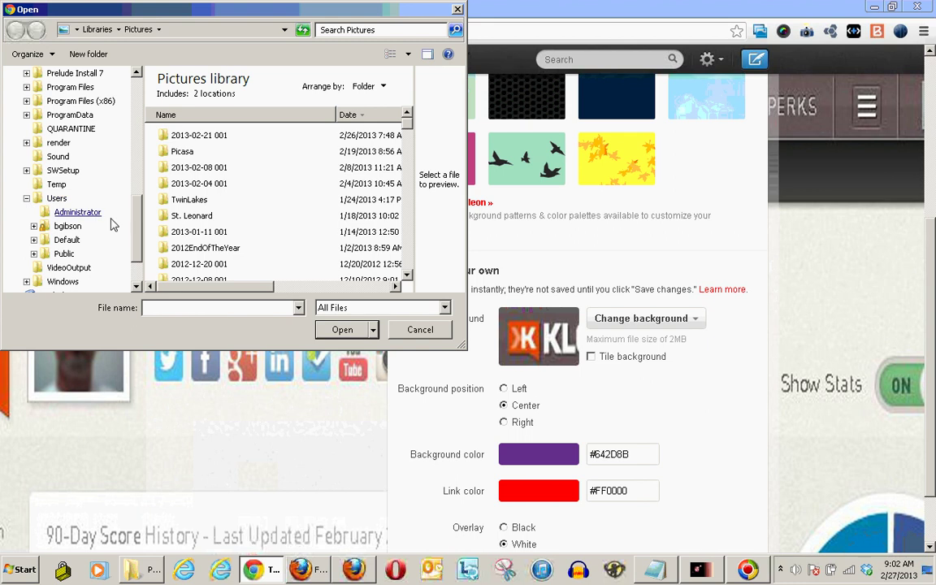
{"action": "left_click", "coordinate": [41, 225]}
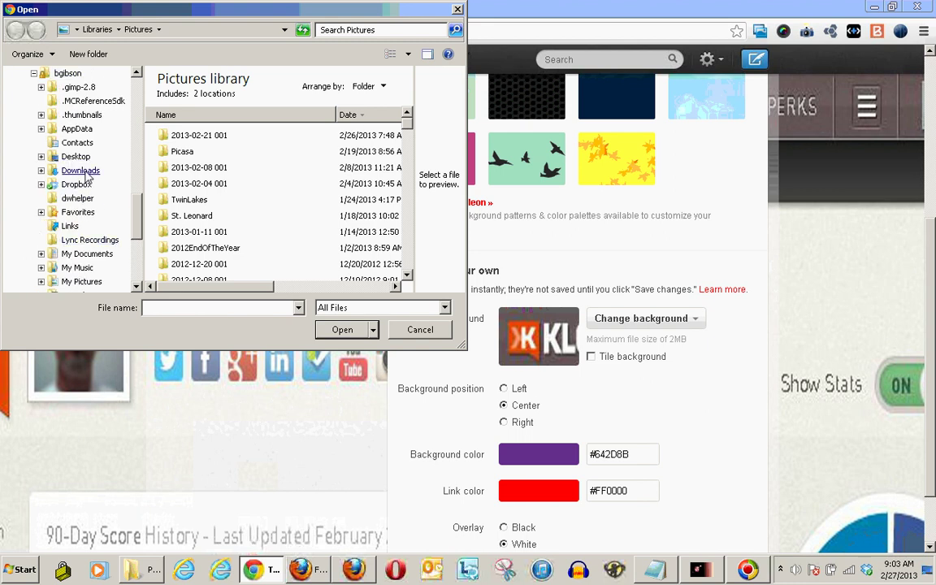
{"action": "left_click", "coordinate": [80, 171]}
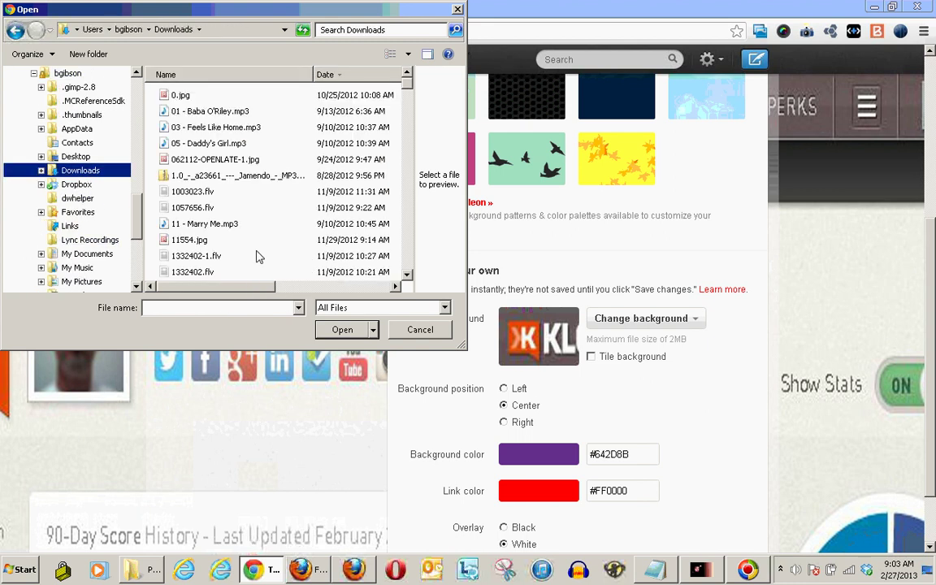
Step: Choose TwitterBackgroundHeadlight.jpg as the background image and save the design changes
{"action": "left_click", "coordinate": [220, 309]}
{"action": "type", "text": "tw"}
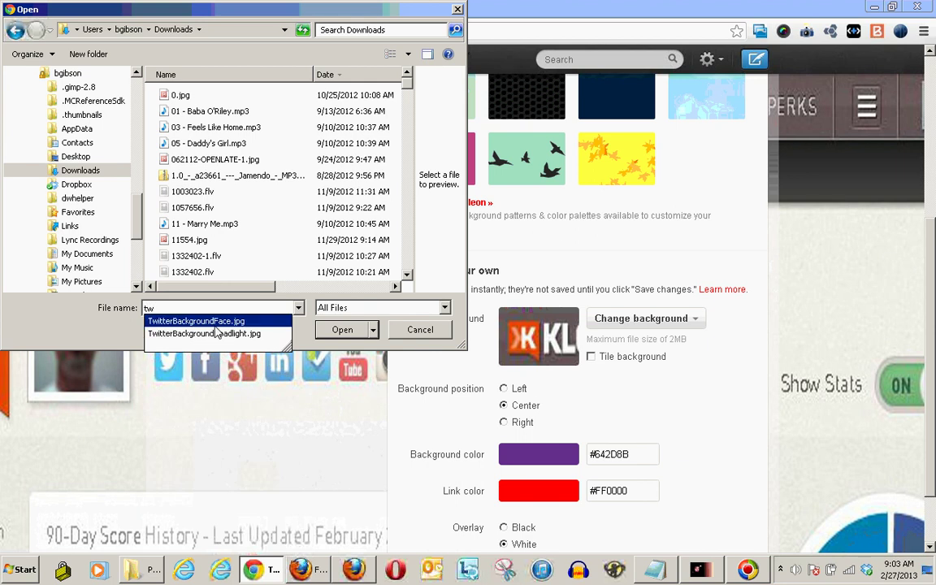
{"action": "left_click", "coordinate": [227, 337]}
{"action": "left_click", "coordinate": [342, 329]}
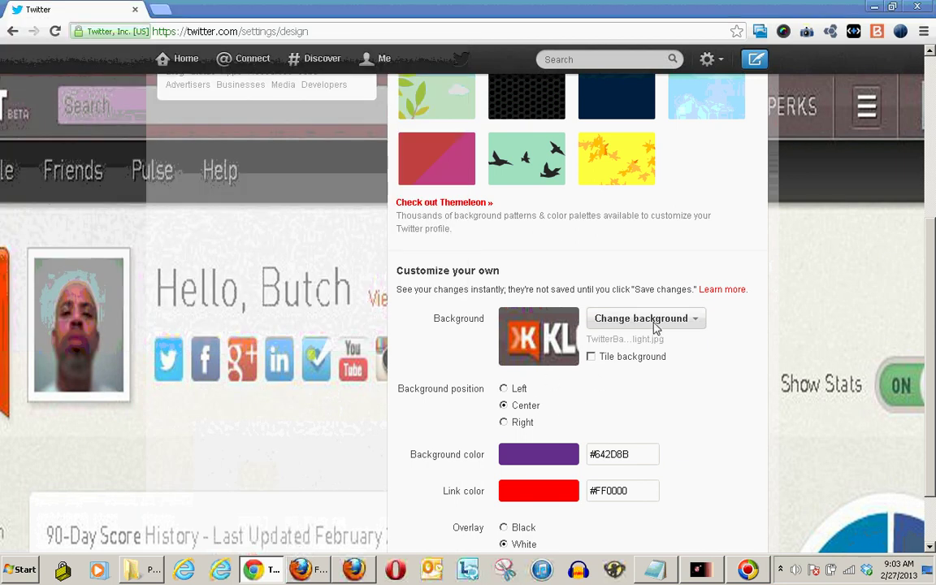
{"action": "scroll", "coordinate": [655, 328], "scroll_direction": "down", "scroll_amount": 1}
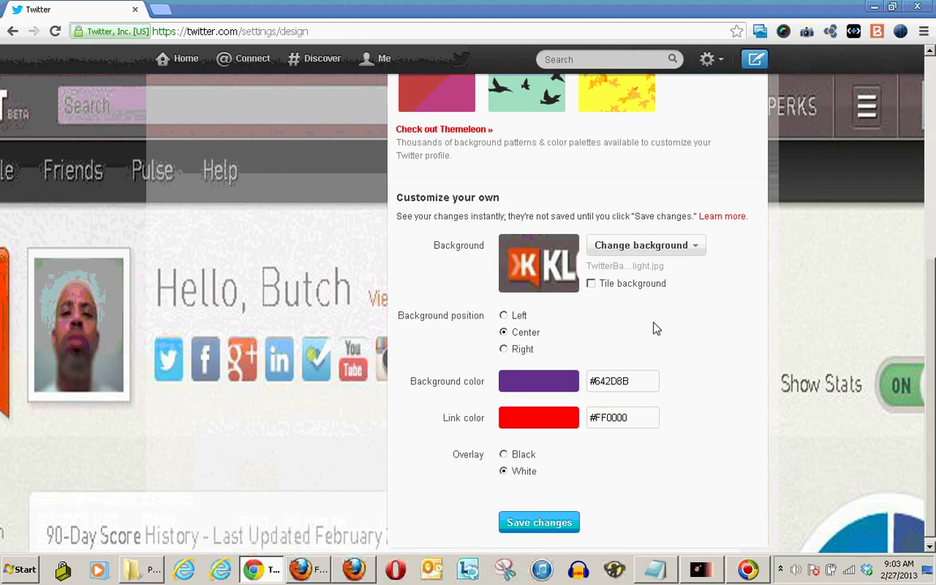
{"action": "left_click", "coordinate": [539, 518]}
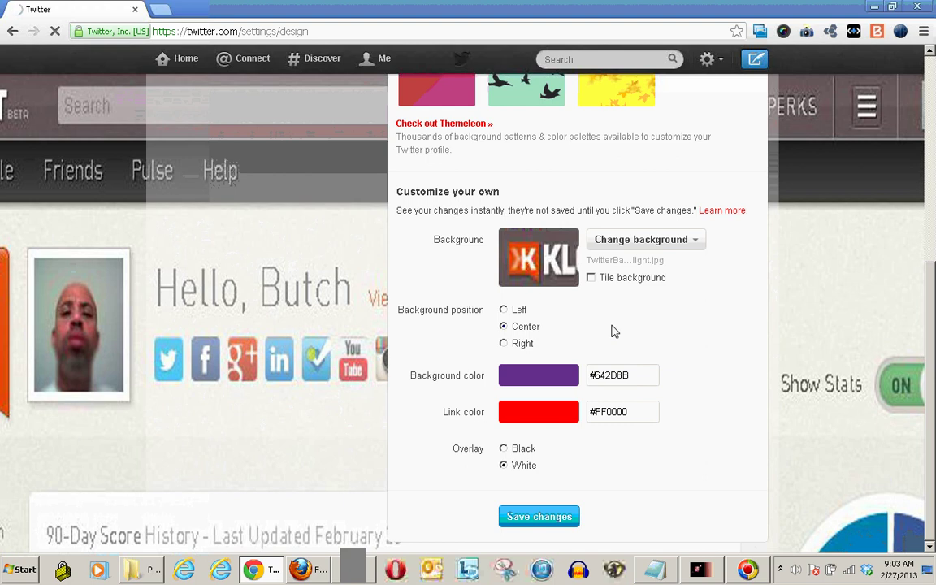
Step: Switch to Firefox's download list, look through the folder containing the downloaded JPG, and return to the Twitter Design page
{"action": "scroll", "coordinate": [620, 317], "scroll_direction": "up", "scroll_amount": 4}
{"action": "scroll", "coordinate": [619, 317], "scroll_direction": "up", "scroll_amount": 1}
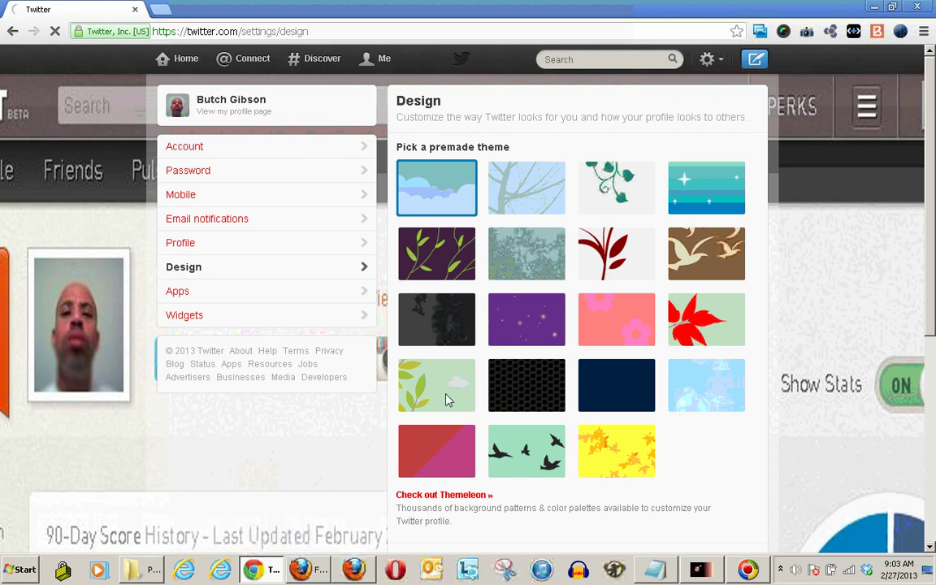
{"action": "left_click", "coordinate": [364, 573]}
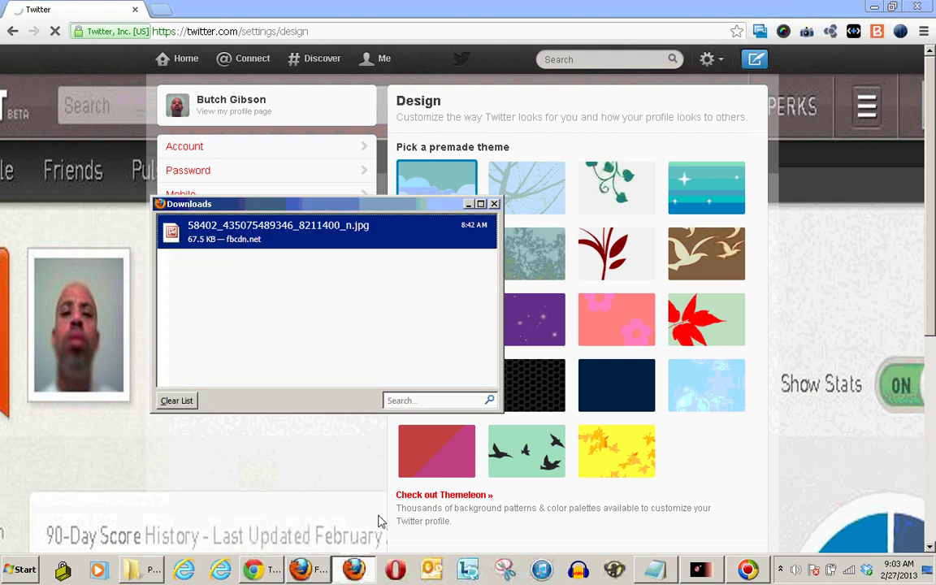
{"action": "right_click", "coordinate": [260, 241]}
{"action": "left_click", "coordinate": [277, 261]}
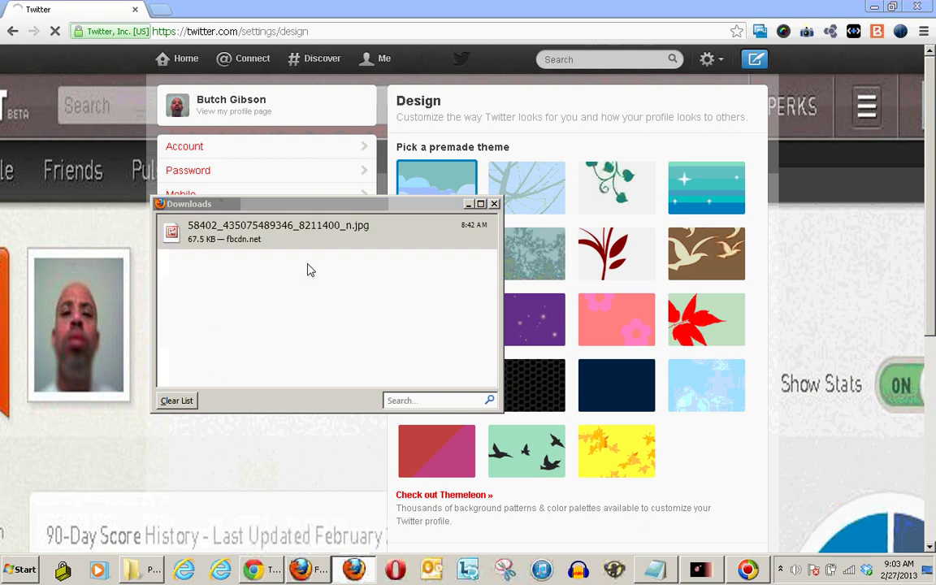
{"action": "scroll", "coordinate": [341, 161], "scroll_direction": "up", "scroll_amount": 3}
{"action": "scroll", "coordinate": [341, 161], "scroll_direction": "up", "scroll_amount": 9}
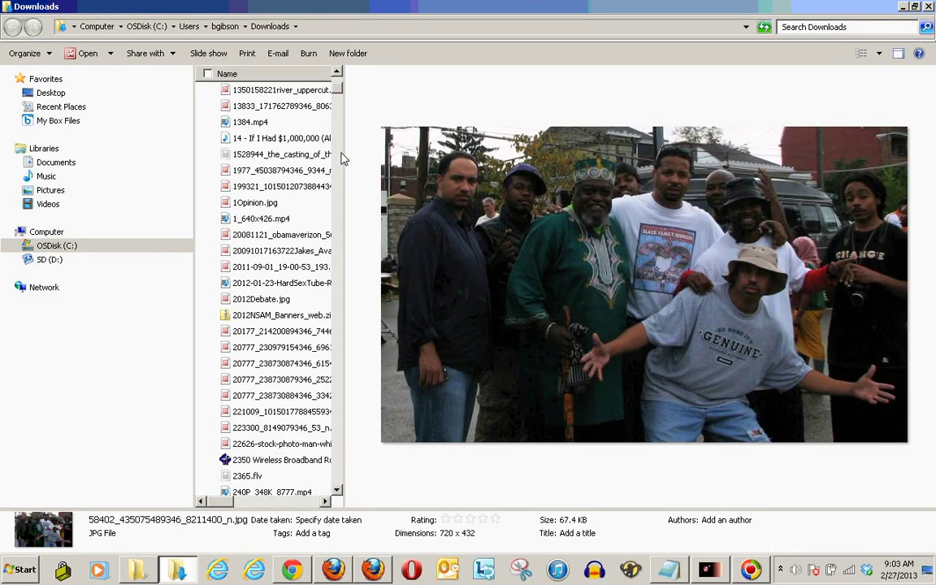
{"action": "scroll", "coordinate": [342, 160], "scroll_direction": "up", "scroll_amount": 1}
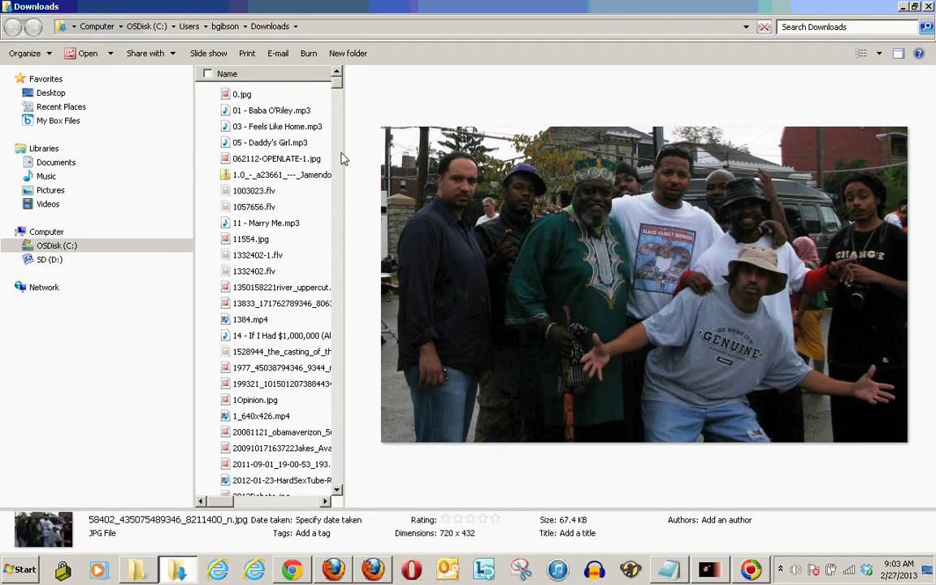
{"action": "left_click", "coordinate": [903, 8]}
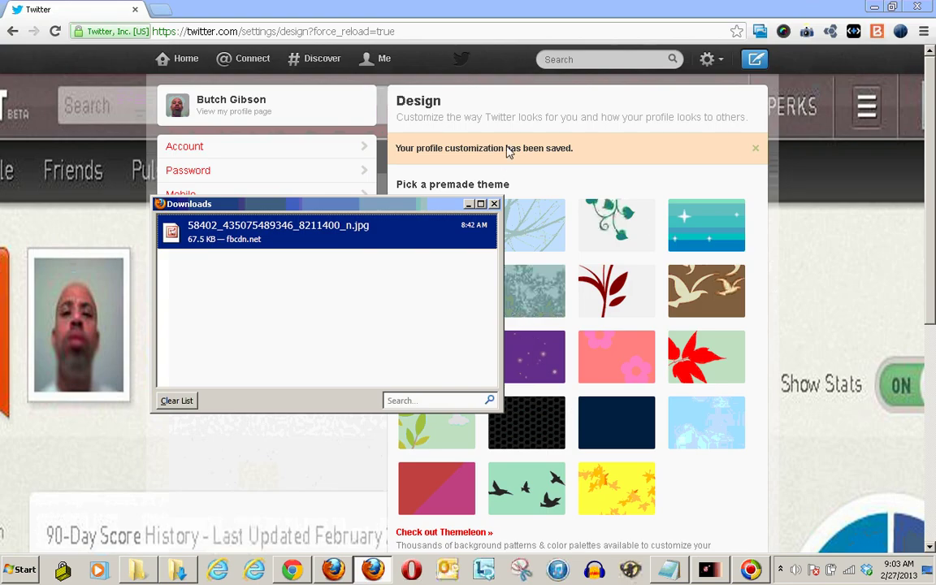
{"action": "left_click", "coordinate": [495, 204]}
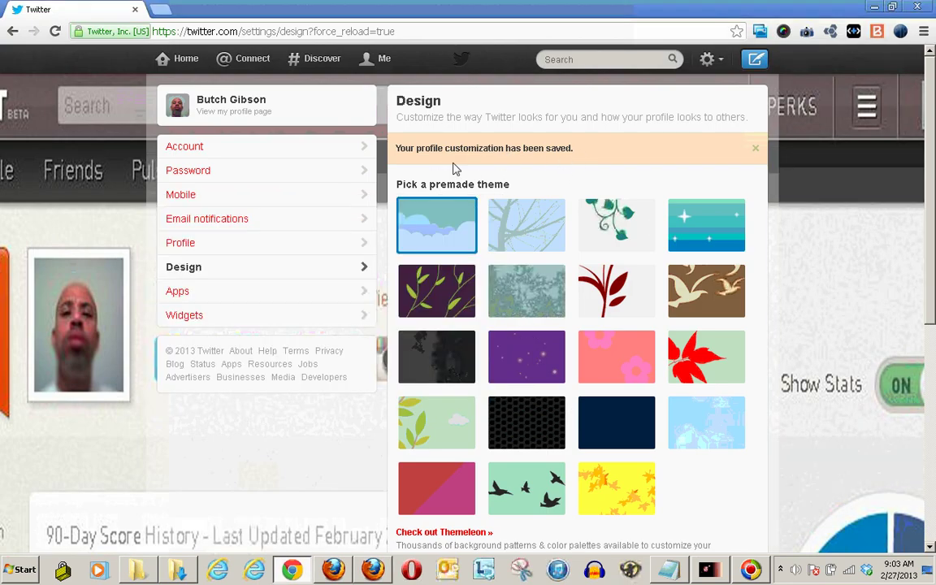
Step: Open the account's profile page via the home timeline and examine the new background behind the tweets along the page
{"action": "left_click", "coordinate": [186, 60]}
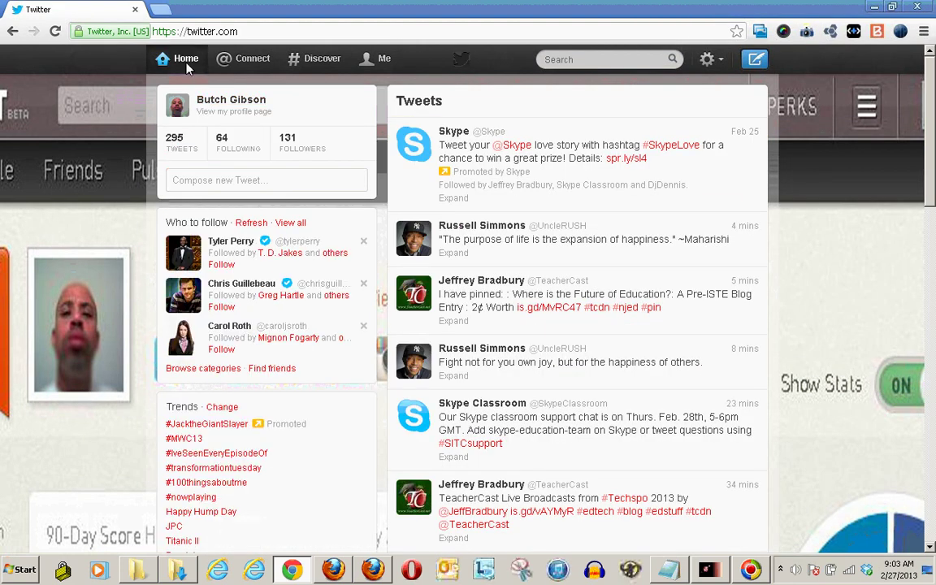
{"action": "left_click", "coordinate": [240, 104]}
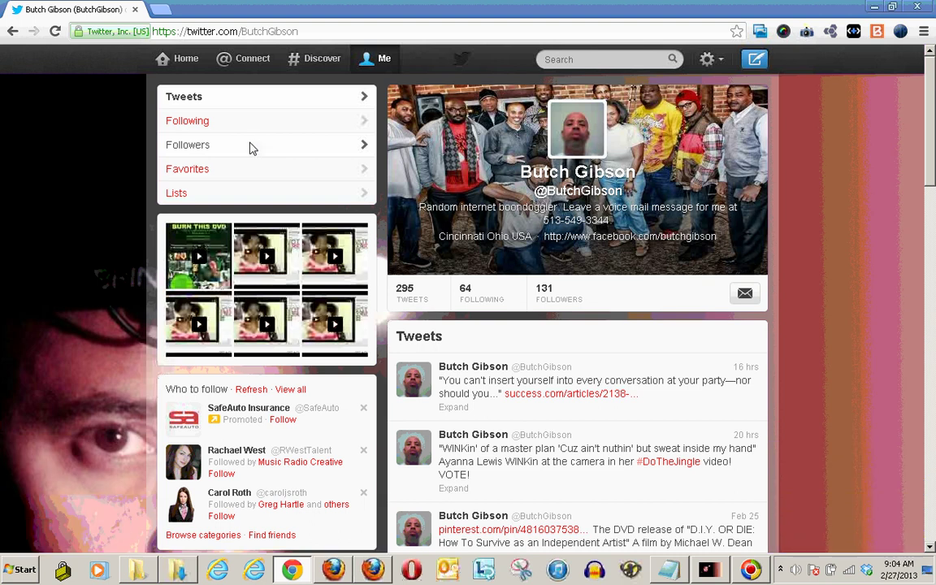
{"action": "scroll", "coordinate": [794, 211], "scroll_direction": "down", "scroll_amount": 6}
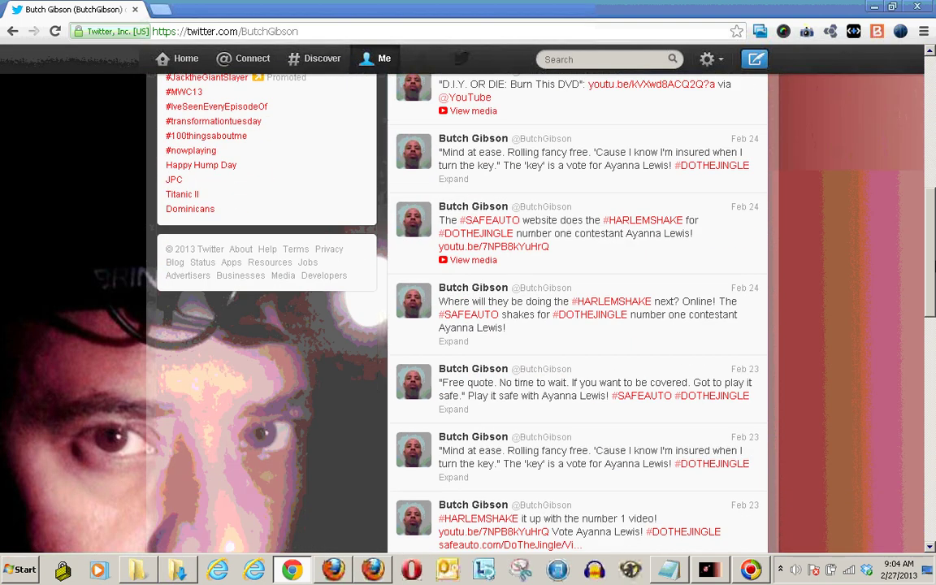
{"action": "scroll", "coordinate": [932, 199], "scroll_direction": "down", "scroll_amount": 3}
{"action": "scroll", "coordinate": [932, 199], "scroll_direction": "up", "scroll_amount": 5}
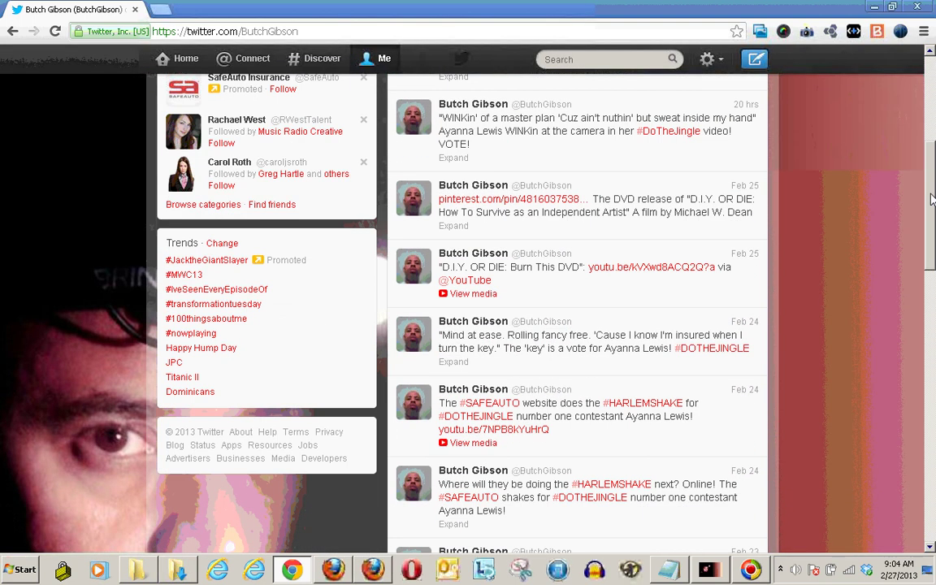
{"action": "left_click_drag", "start_coordinate": [932, 199], "coordinate": [932, 97]}
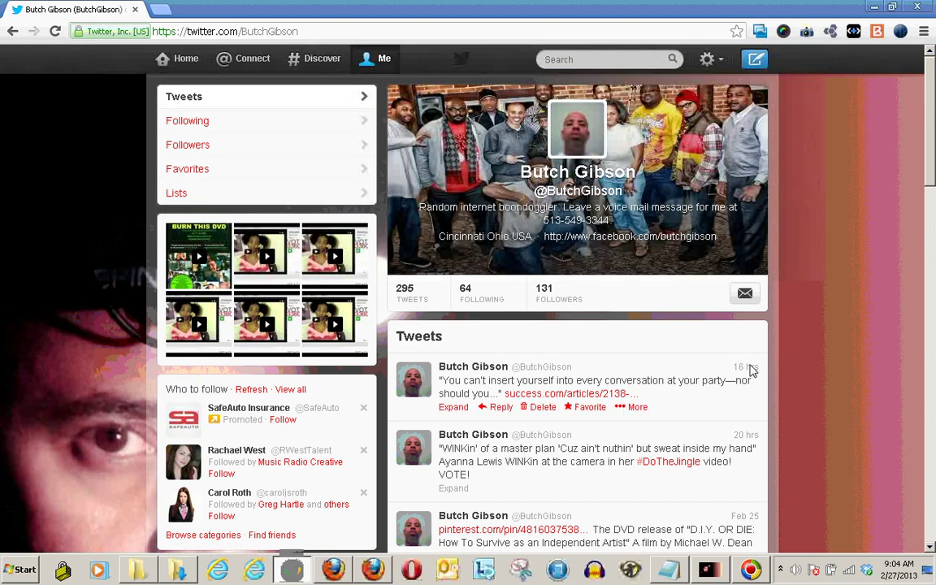
{"action": "scroll", "coordinate": [921, 106], "scroll_direction": "down", "scroll_amount": 20}
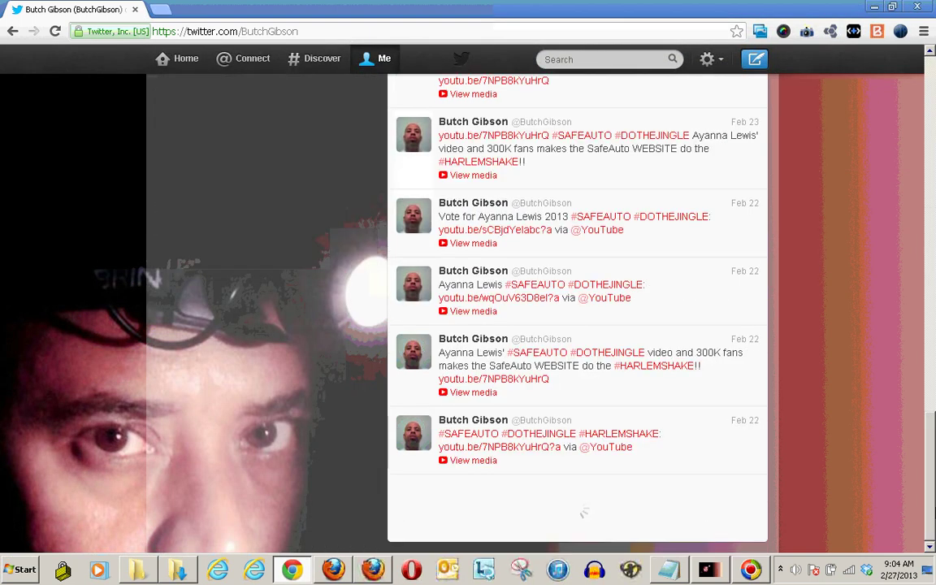
{"action": "scroll", "coordinate": [921, 106], "scroll_direction": "up", "scroll_amount": 20}
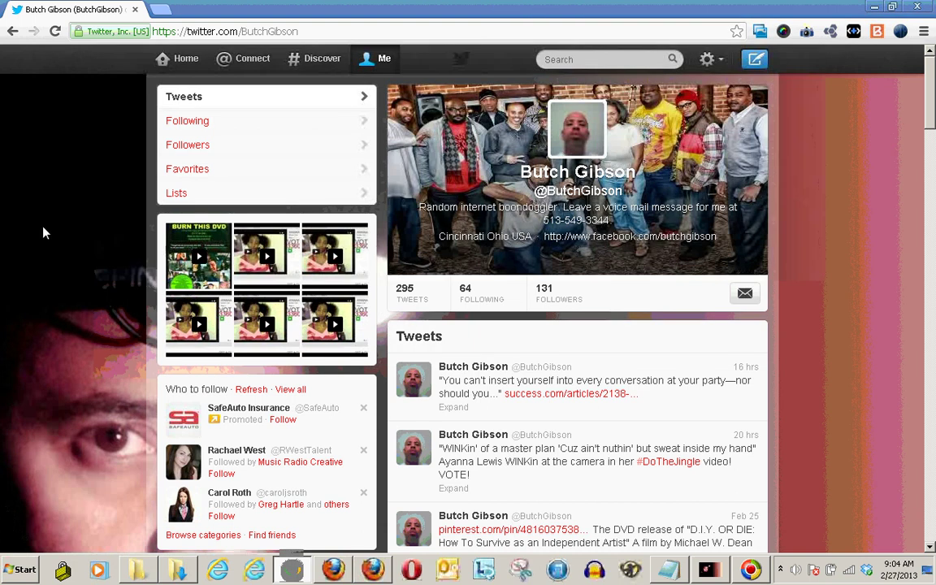
{"action": "scroll", "coordinate": [460, 271], "scroll_direction": "down", "scroll_amount": 15}
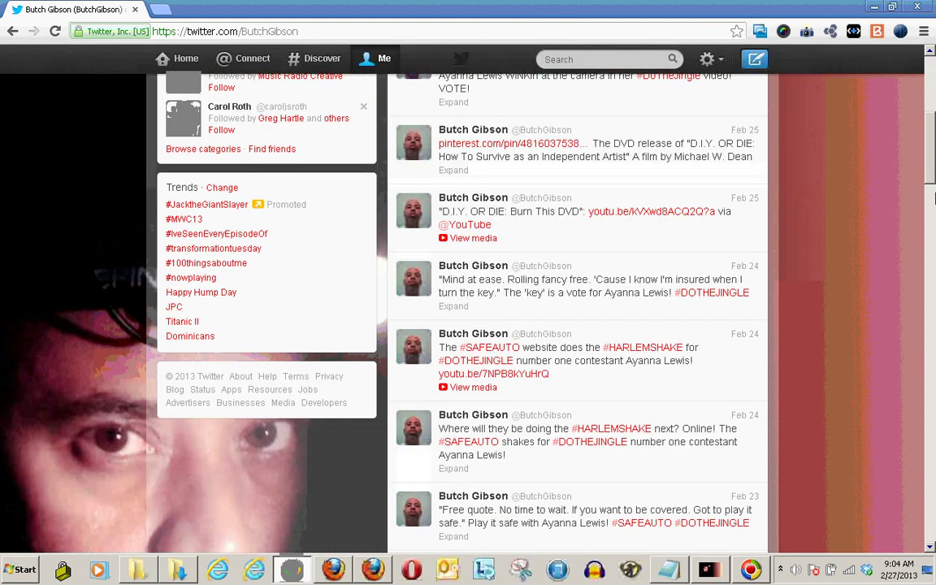
{"action": "scroll", "coordinate": [932, 350], "scroll_direction": "down", "scroll_amount": 13}
{"action": "scroll", "coordinate": [932, 350], "scroll_direction": "up", "scroll_amount": 6}
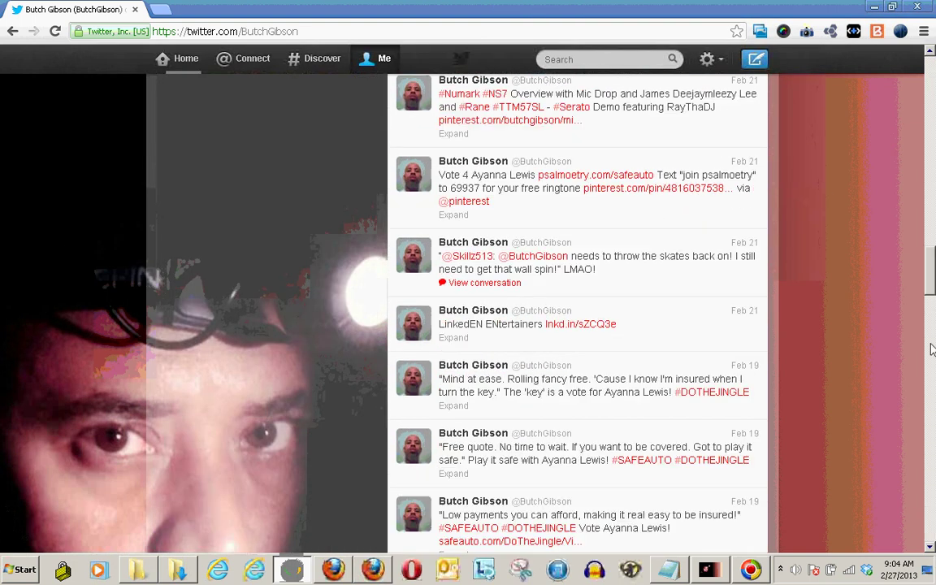
{"action": "key", "text": "Home"}
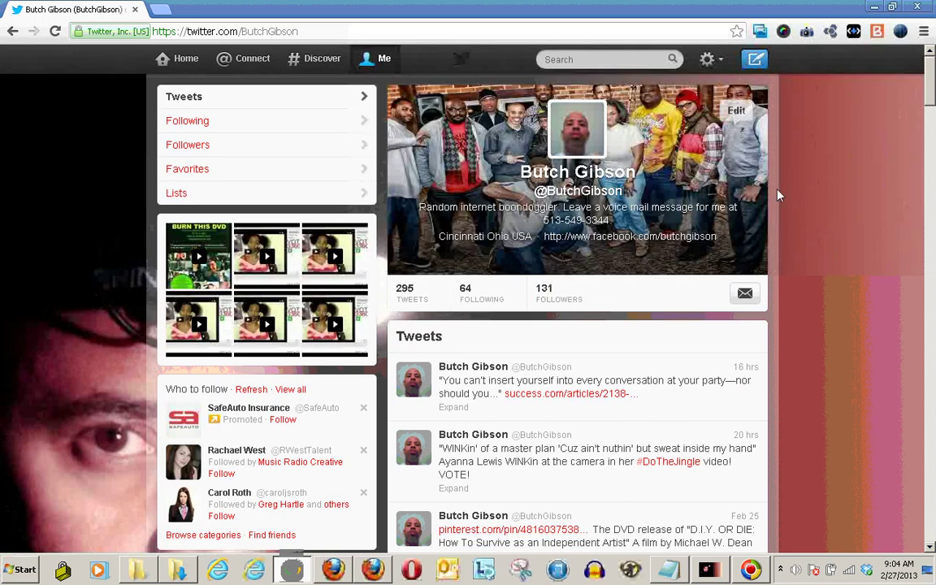
{"action": "scroll", "coordinate": [932, 93], "scroll_direction": "down", "scroll_amount": 8}
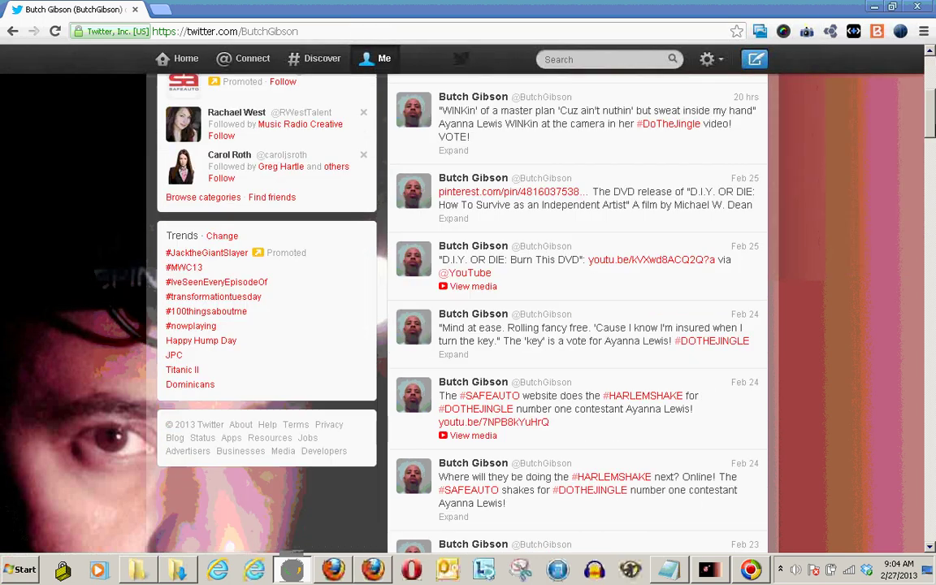
{"action": "scroll", "coordinate": [932, 106], "scroll_direction": "up", "scroll_amount": 5}
{"action": "left_click_drag", "start_coordinate": [933, 106], "coordinate": [932, 75]}
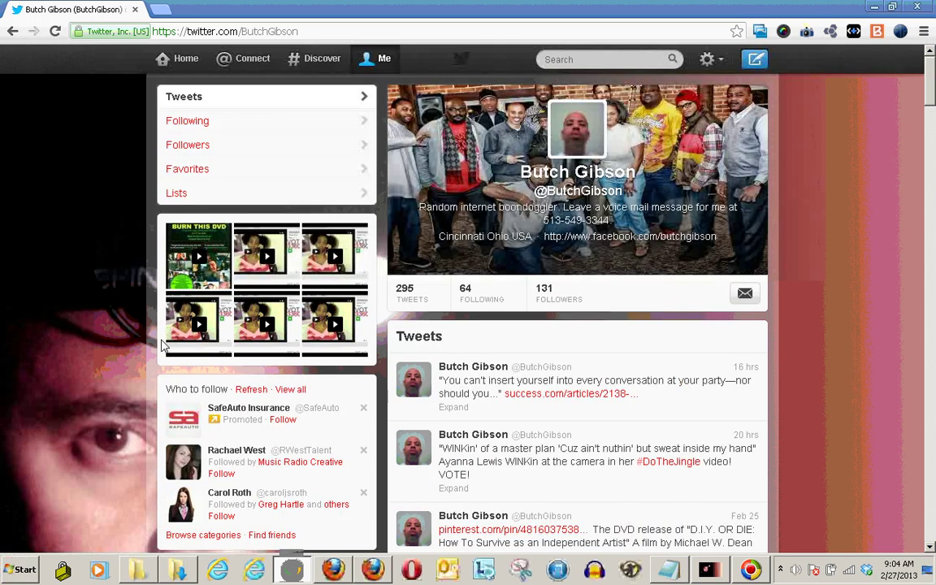
{"action": "mouse_move", "coordinate": [650, 102]}
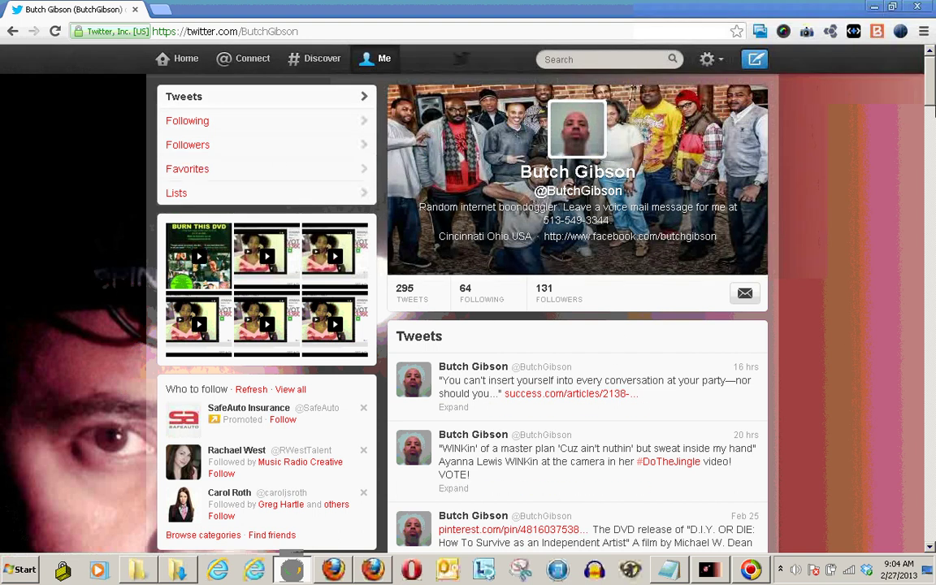
{"action": "scroll", "coordinate": [838, 73], "scroll_direction": "down", "scroll_amount": 3}
{"action": "scroll", "coordinate": [933, 75], "scroll_direction": "down", "scroll_amount": 3}
{"action": "scroll", "coordinate": [934, 75], "scroll_direction": "up", "scroll_amount": 4}
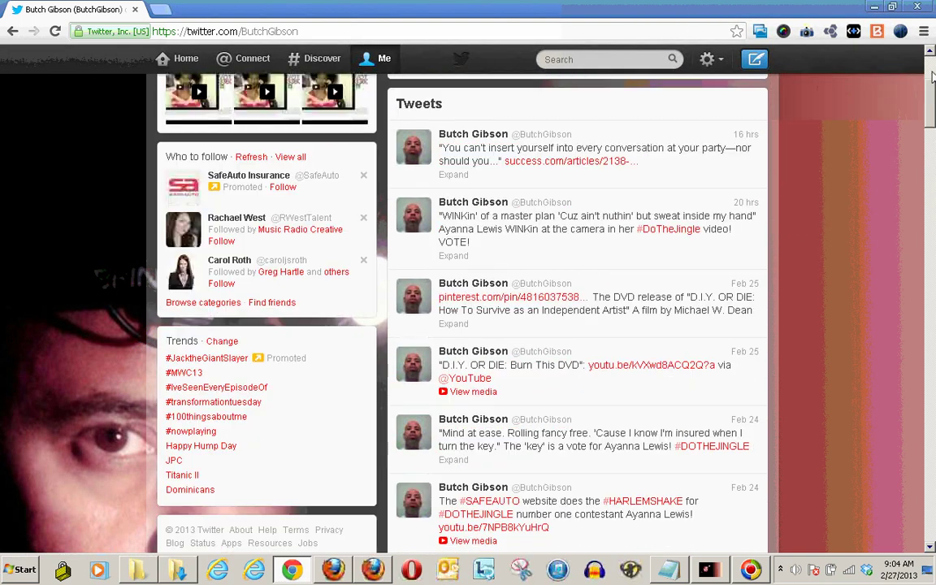
{"action": "scroll", "coordinate": [933, 75], "scroll_direction": "up", "scroll_amount": 3}
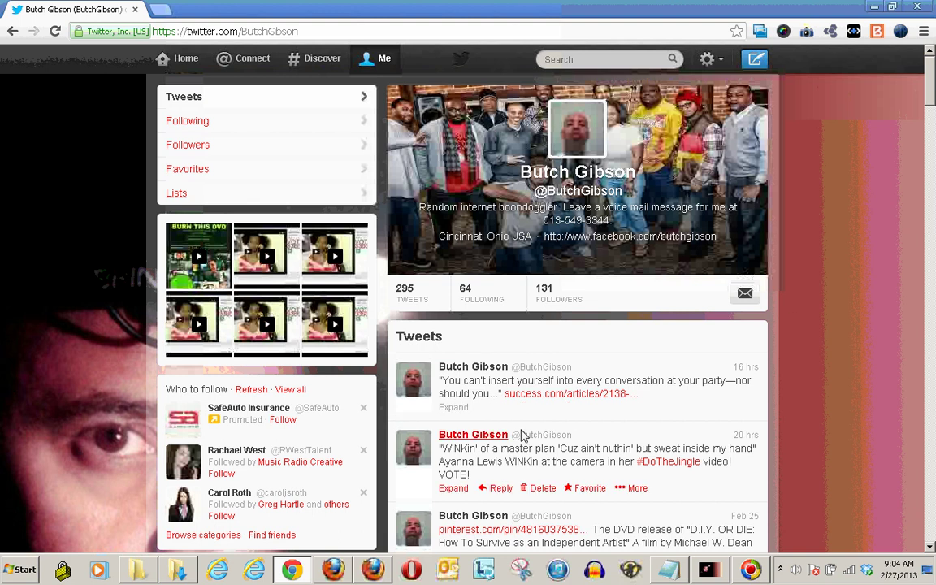
{"action": "scroll", "coordinate": [718, 349], "scroll_direction": "down", "scroll_amount": 5}
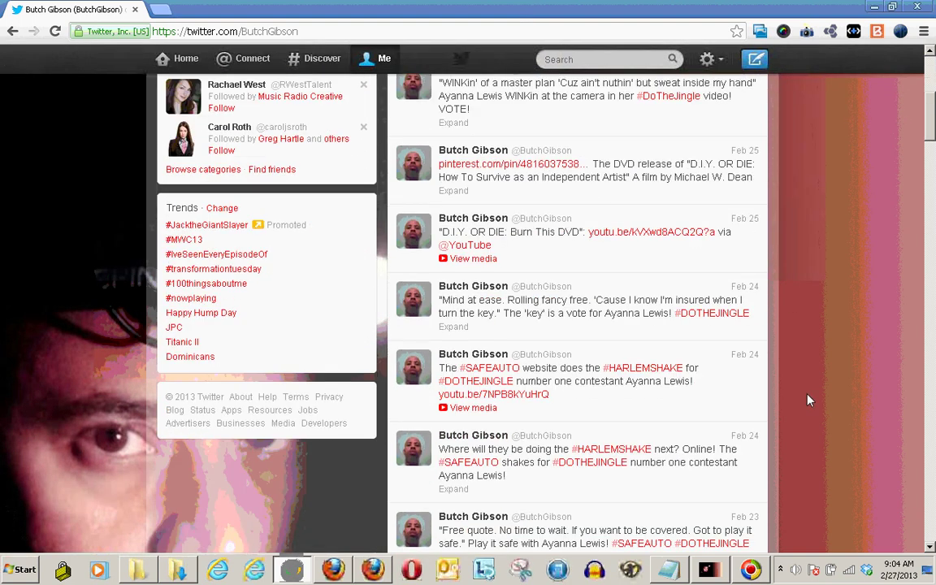
{"action": "scroll", "coordinate": [809, 398], "scroll_direction": "up", "scroll_amount": 3}
{"action": "scroll", "coordinate": [808, 399], "scroll_direction": "up", "scroll_amount": 3}
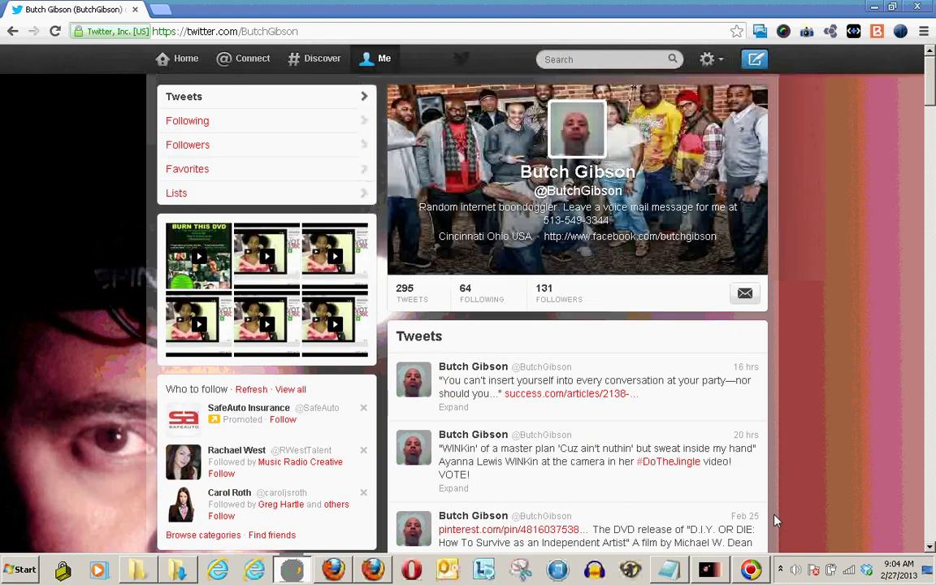